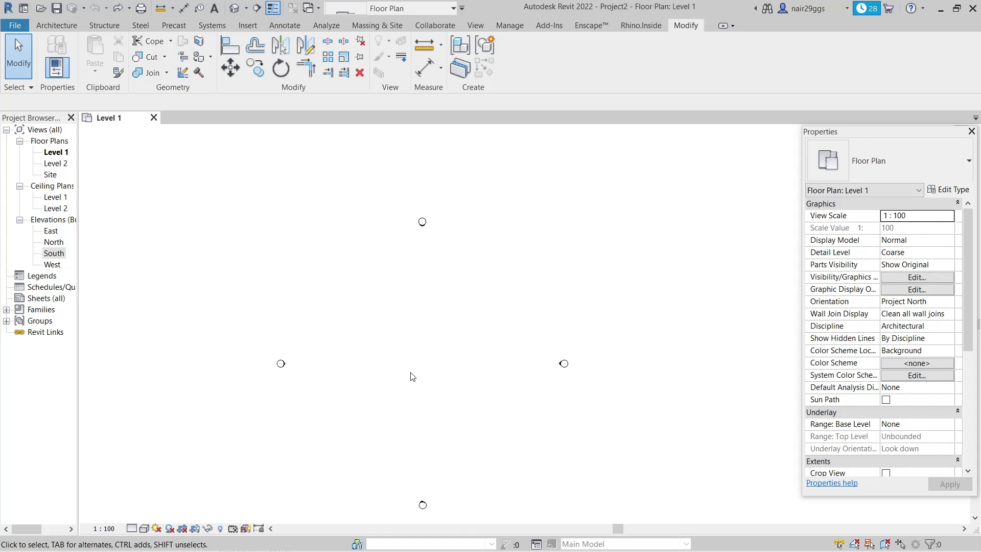
# Step: On the Site plan, start a new in-place mass with the default name
pyautogui.doubleClick(51, 175)
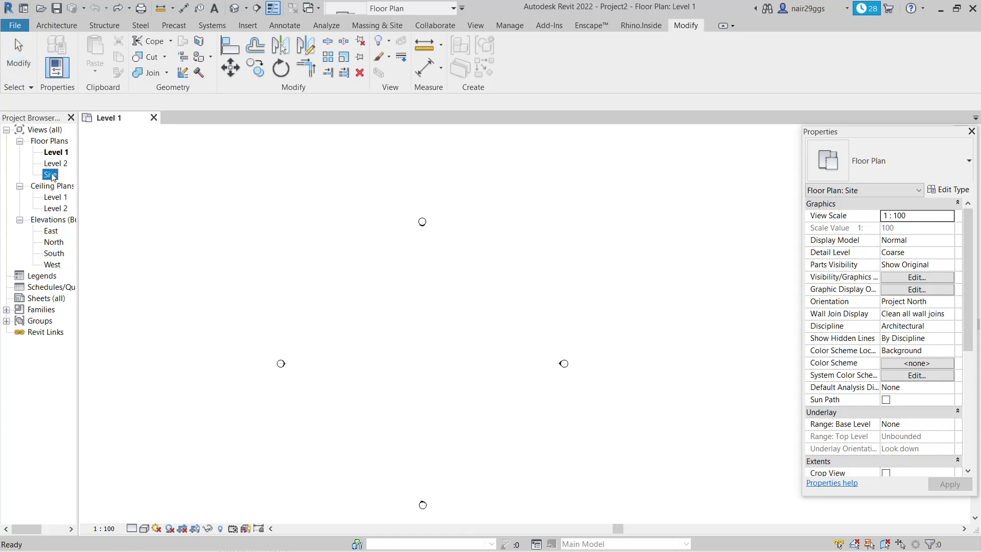
pyautogui.click(388, 29)
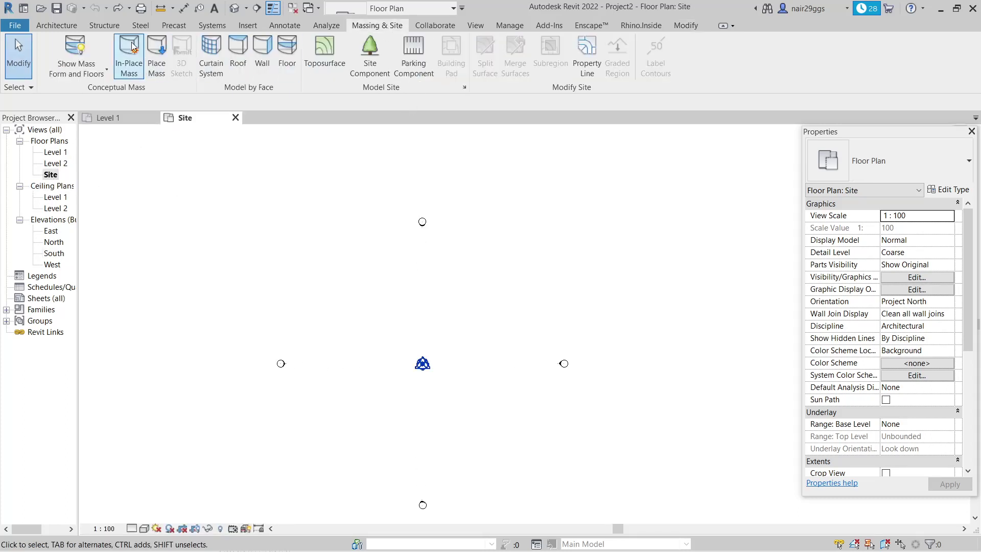
pyautogui.click(129, 56)
pyautogui.click(491, 304)
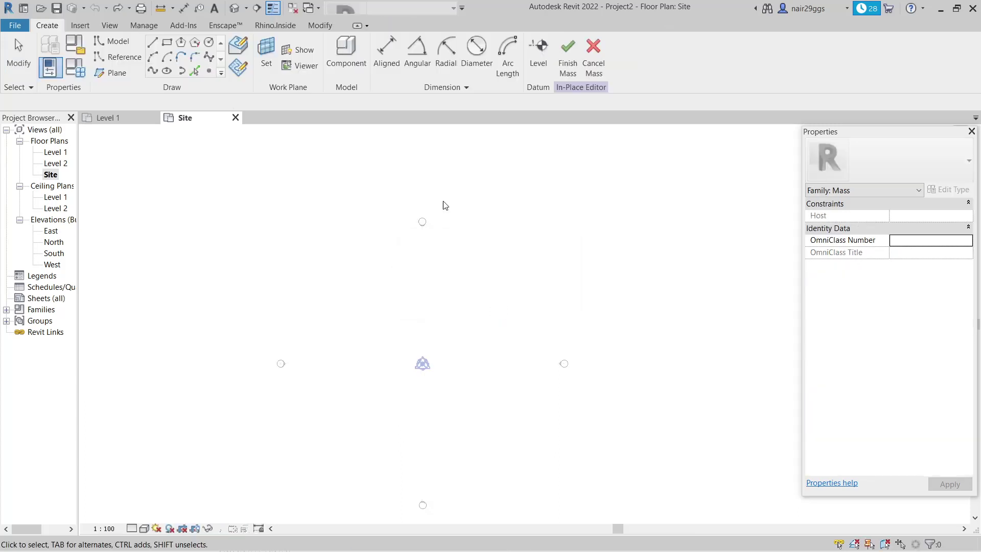
# Step: Draw two inscribed octagons centred on the survey point, the second rotated 22.5°
pyautogui.click(181, 41)
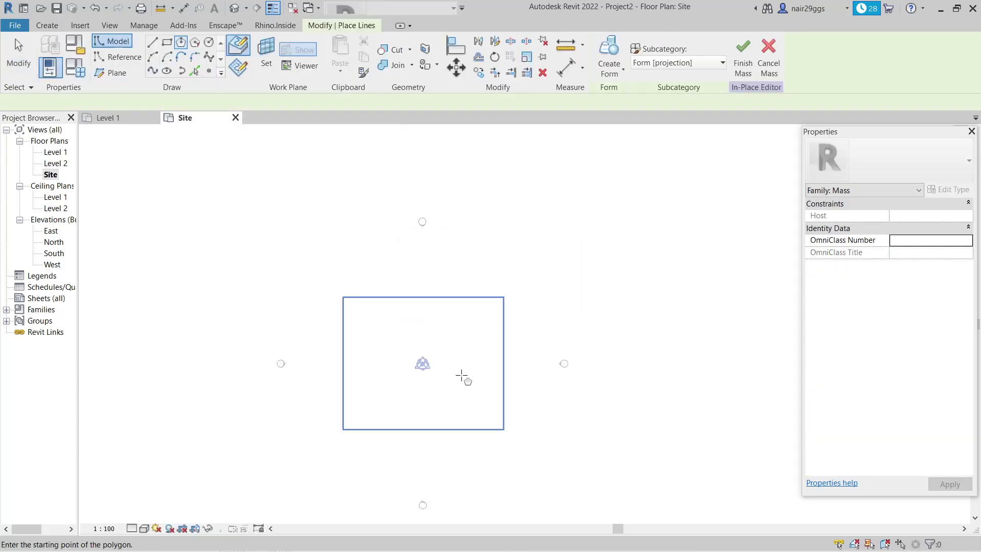
pyautogui.click(423, 363)
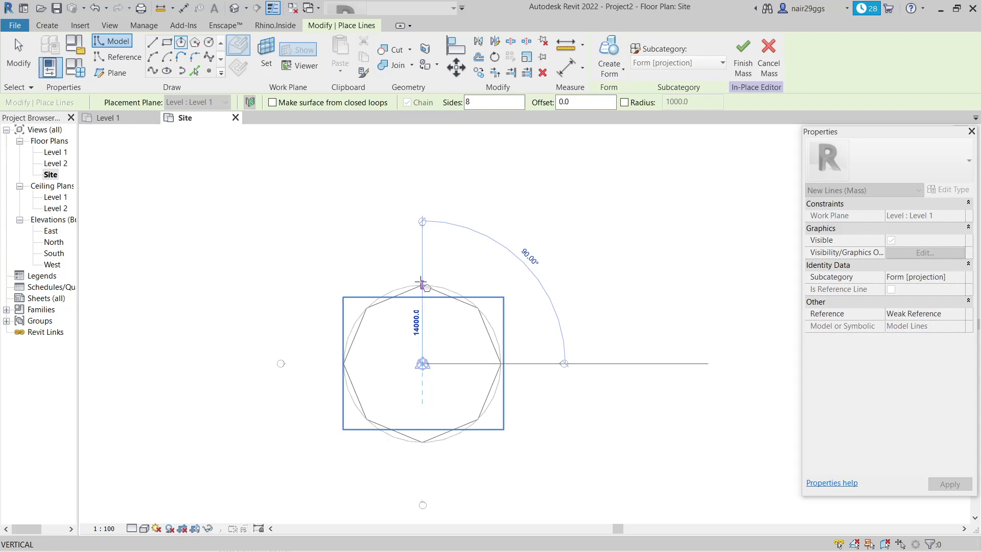
pyautogui.click(422, 283)
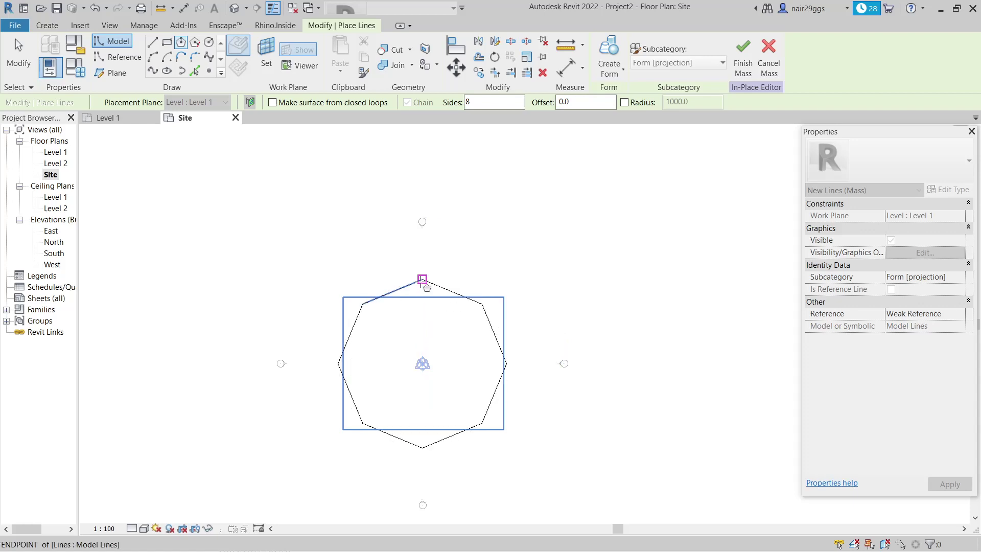
pyautogui.click(422, 364)
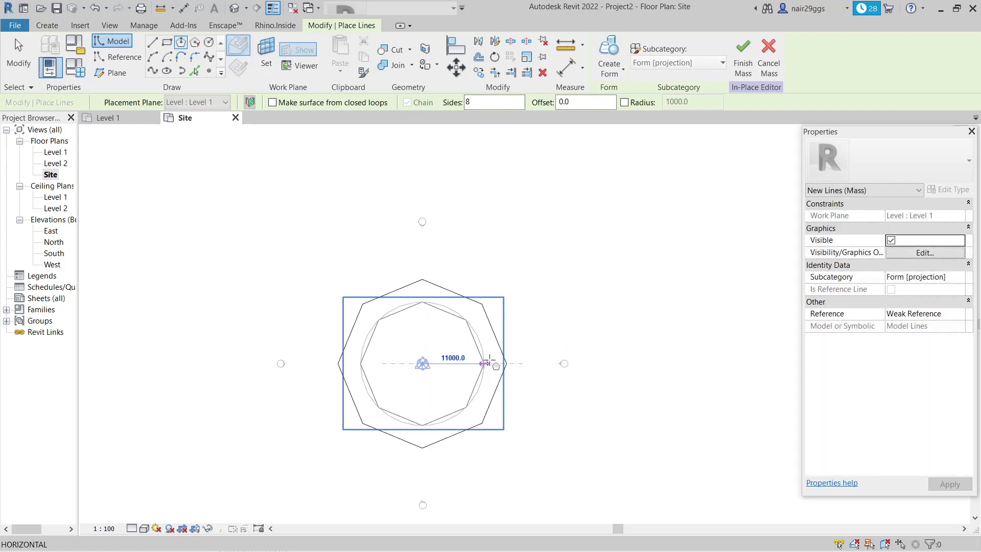
pyautogui.click(494, 333)
pyautogui.scroll(4, 498, 378)
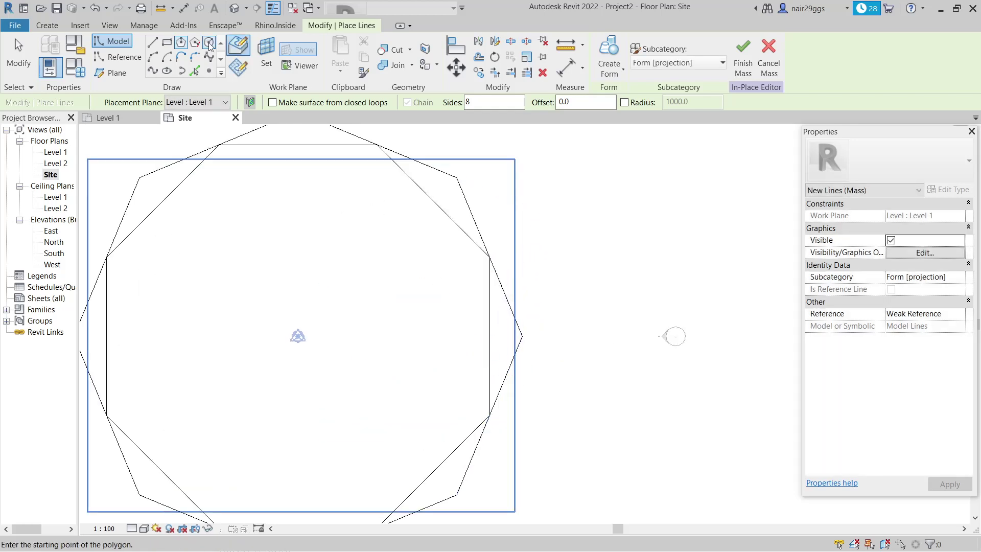
# Step: Place a reference point on an octagon corner and move it 2000 outward to the right
pyautogui.click(208, 71)
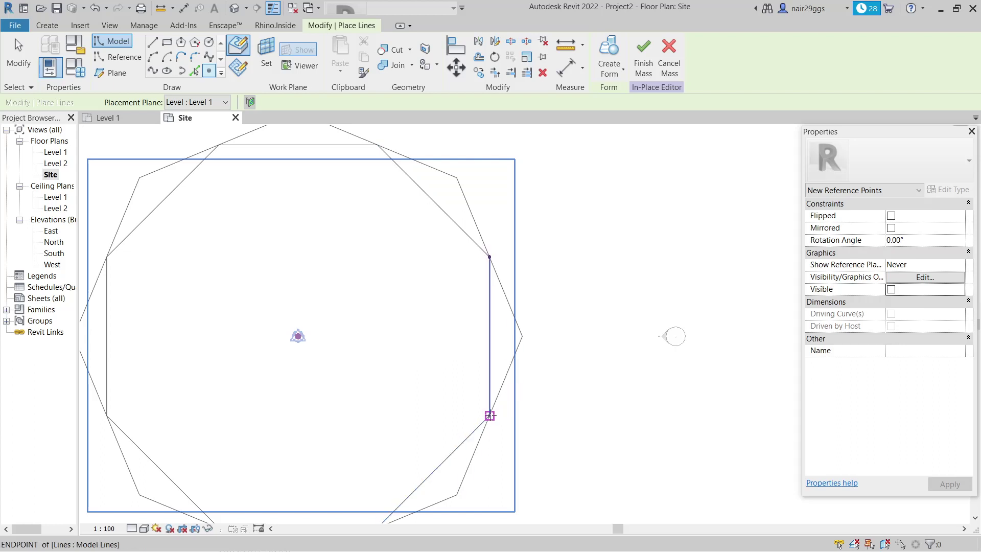
pyautogui.click(523, 335)
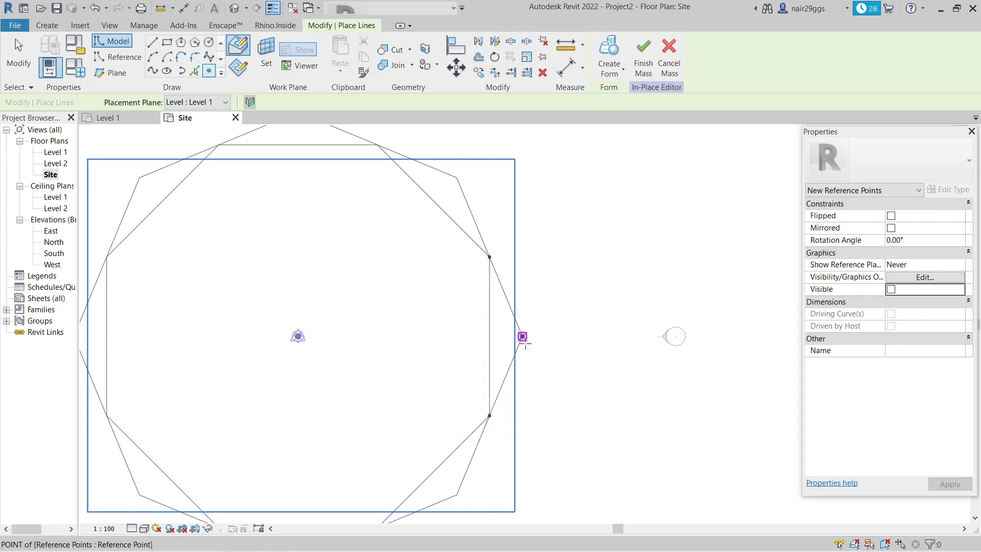
pyautogui.scroll(2, 522, 336)
pyautogui.press('Escape')
pyautogui.press('Escape')
pyautogui.click(520, 333)
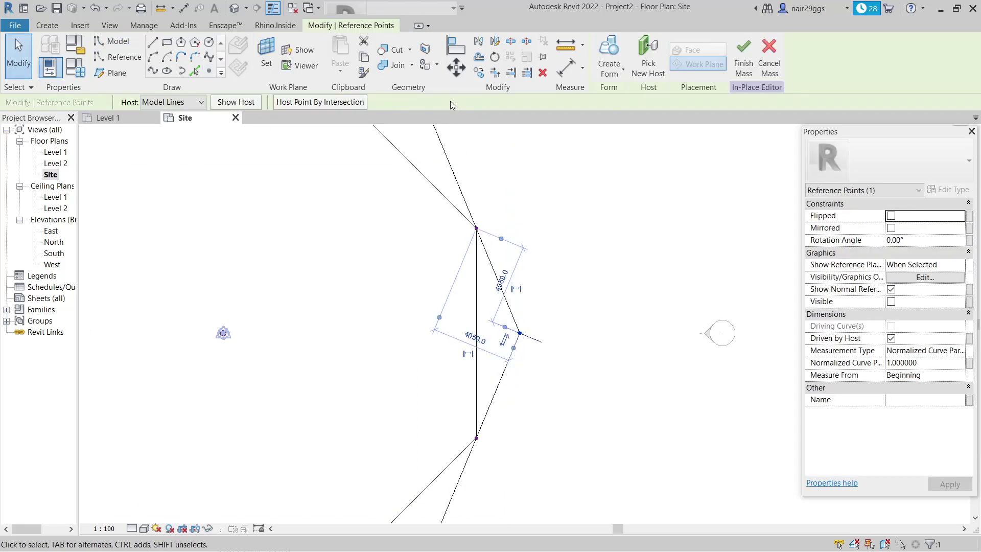
pyautogui.click(456, 67)
pyautogui.click(520, 333)
pyautogui.write('2000')
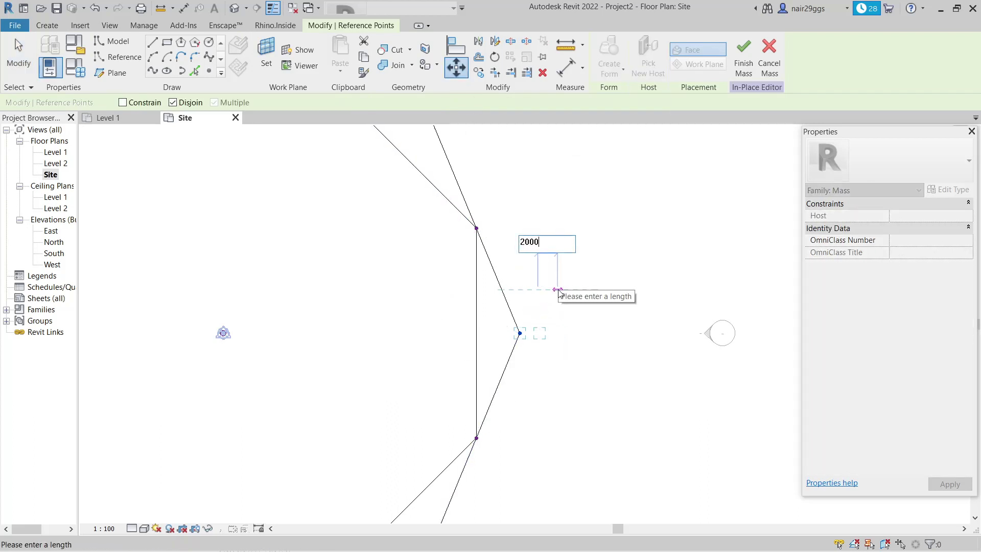
pyautogui.press('Return')
# Step: Set the project length units to centimetres via Project Units (UN)
pyautogui.press('u')
pyautogui.press('n')
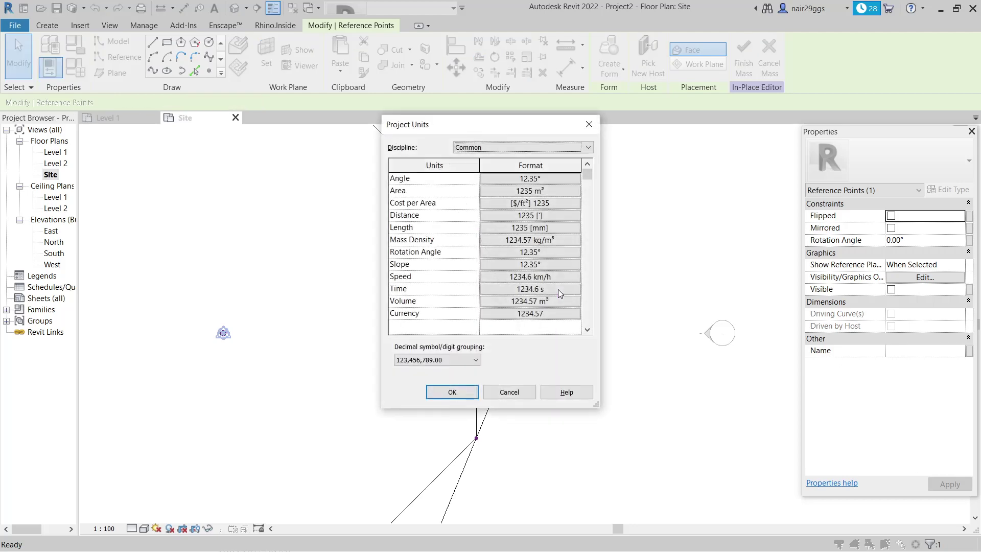
pyautogui.click(559, 229)
pyautogui.click(543, 203)
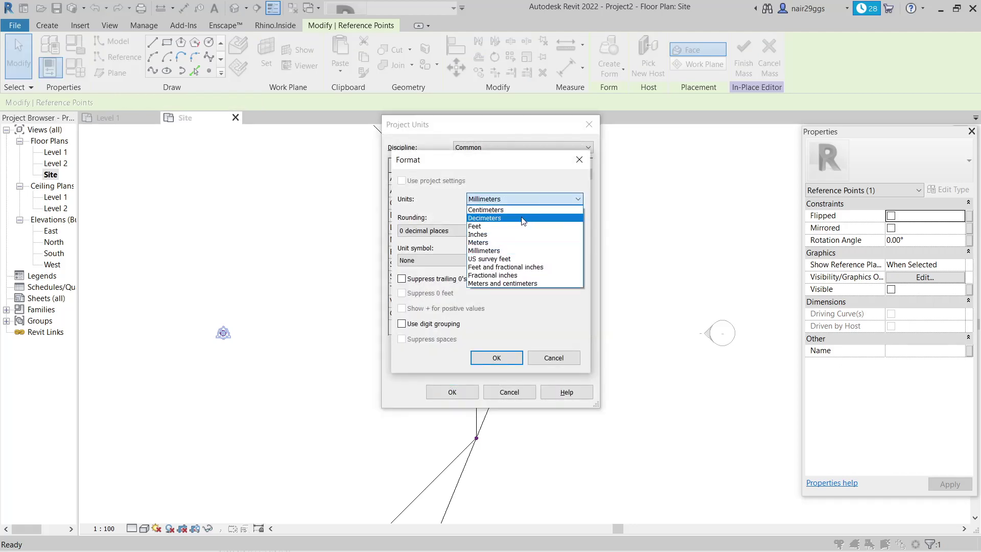
pyautogui.click(524, 220)
pyautogui.click(514, 361)
pyautogui.click(458, 391)
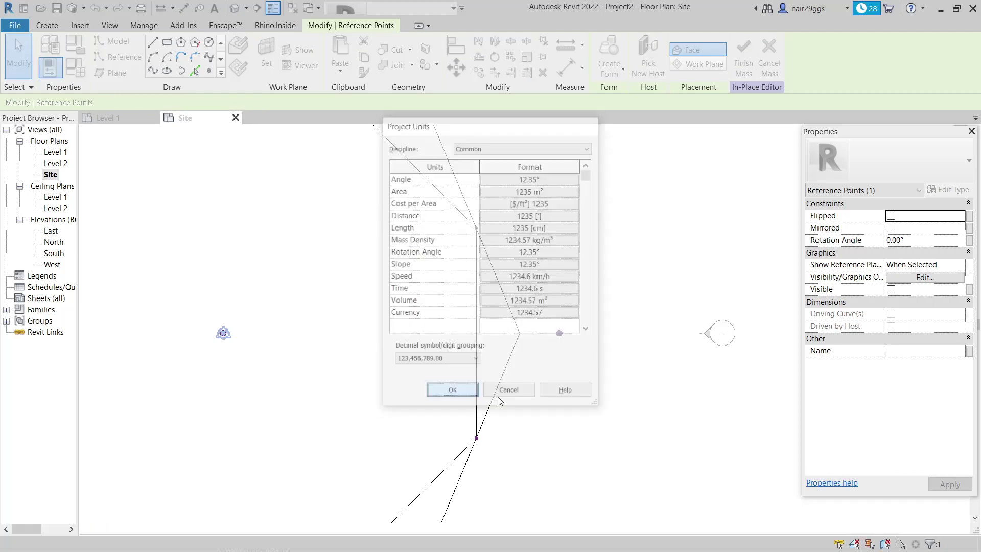
pyautogui.click(591, 409)
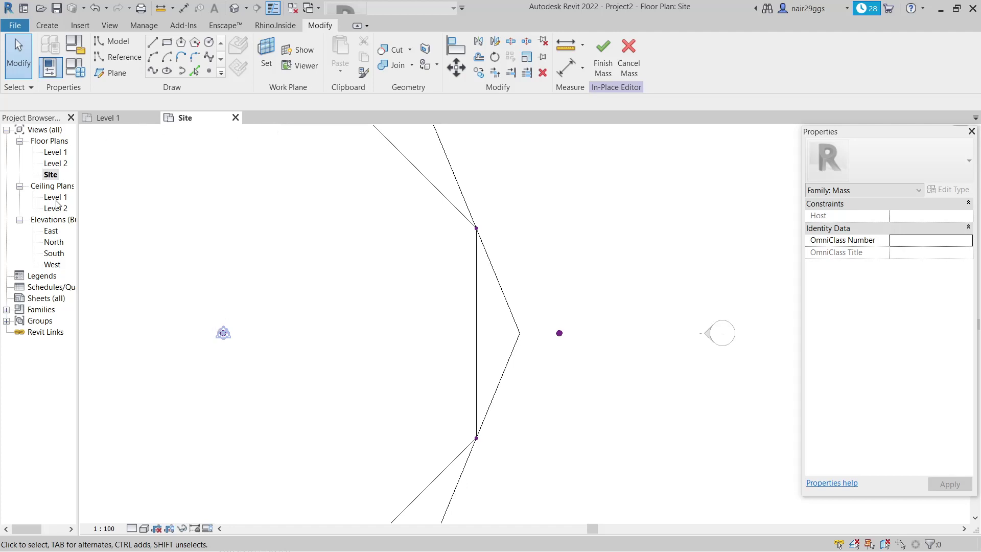
# Step: In the South elevation, rehost the reference point near Level 1 onto Level 2
pyautogui.doubleClick(54, 253)
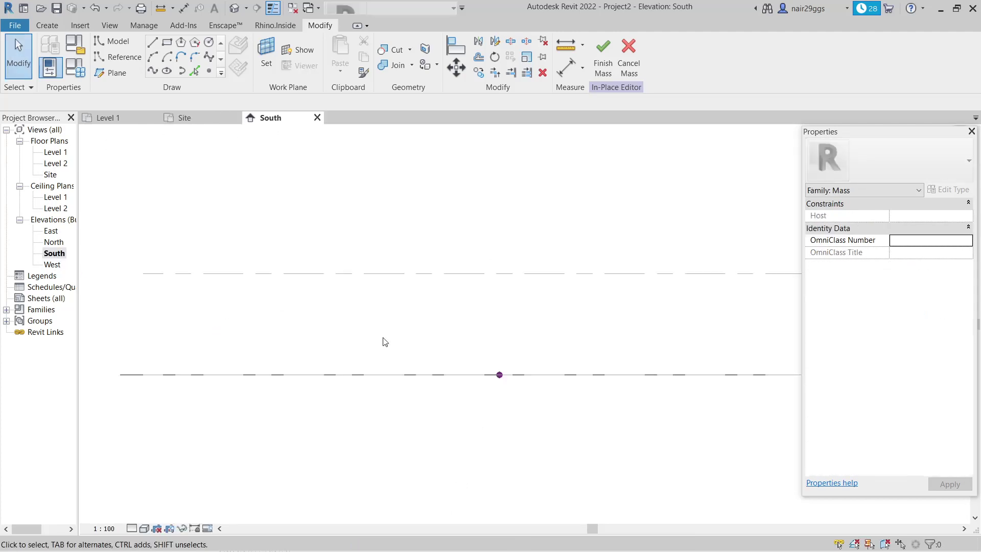
pyautogui.moveTo(462, 292); pyautogui.dragTo(567, 409)
pyautogui.scroll(-3, 187, 270)
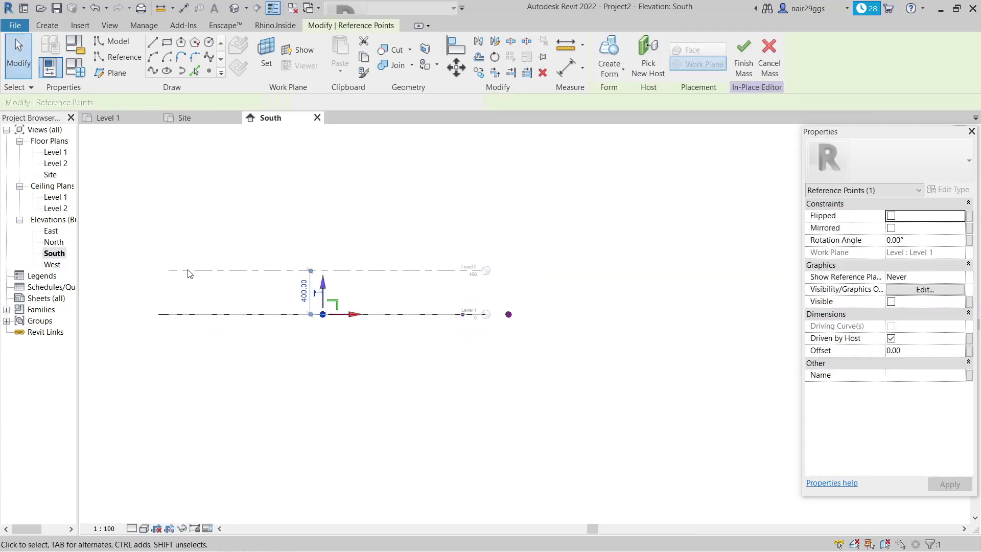
pyautogui.click(648, 56)
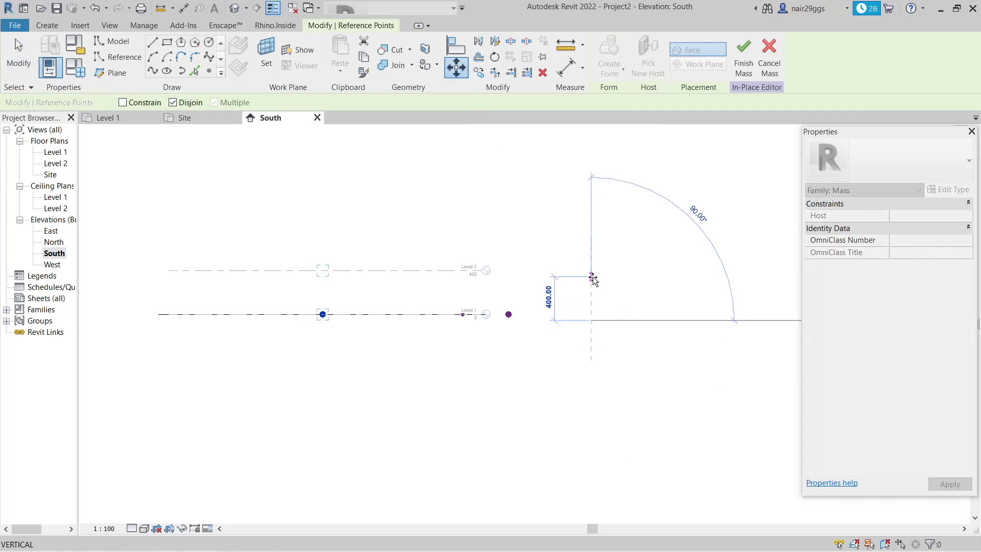
pyautogui.click(591, 281)
# Step: Move the outer reference point 800 up above Level 1
pyautogui.moveTo(501, 298); pyautogui.dragTo(532, 332)
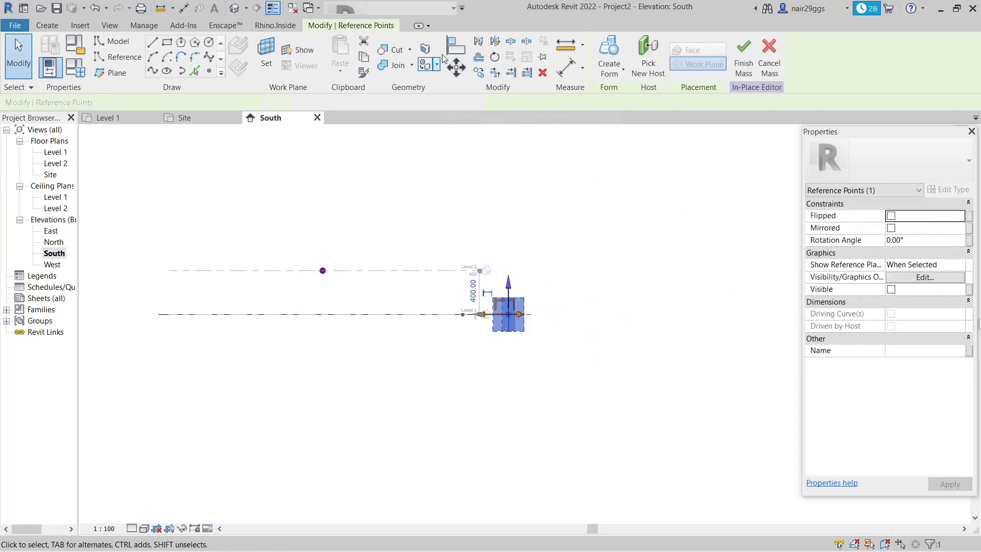
pyautogui.press('m')
pyautogui.press('v')
pyautogui.click(570, 315)
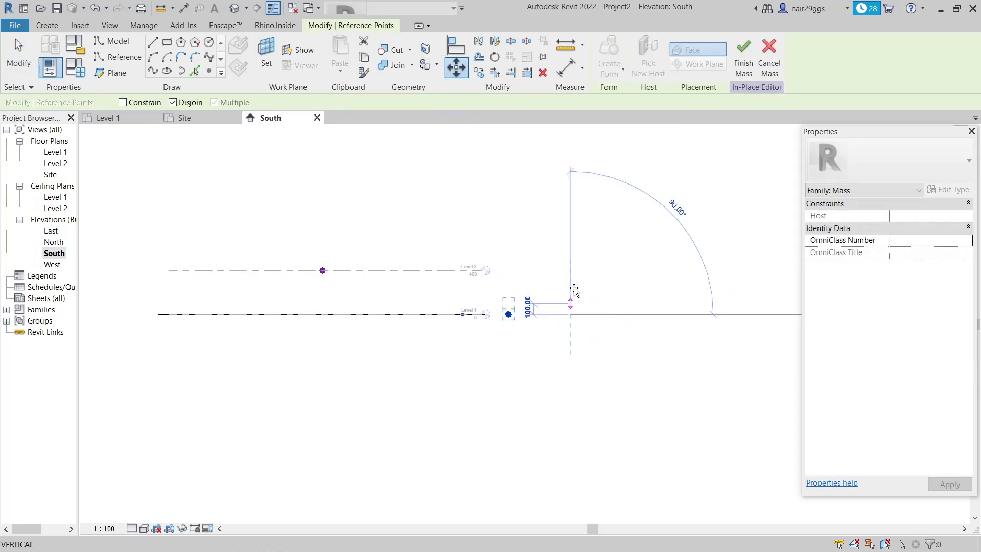
pyautogui.click(574, 228)
pyautogui.click(363, 153)
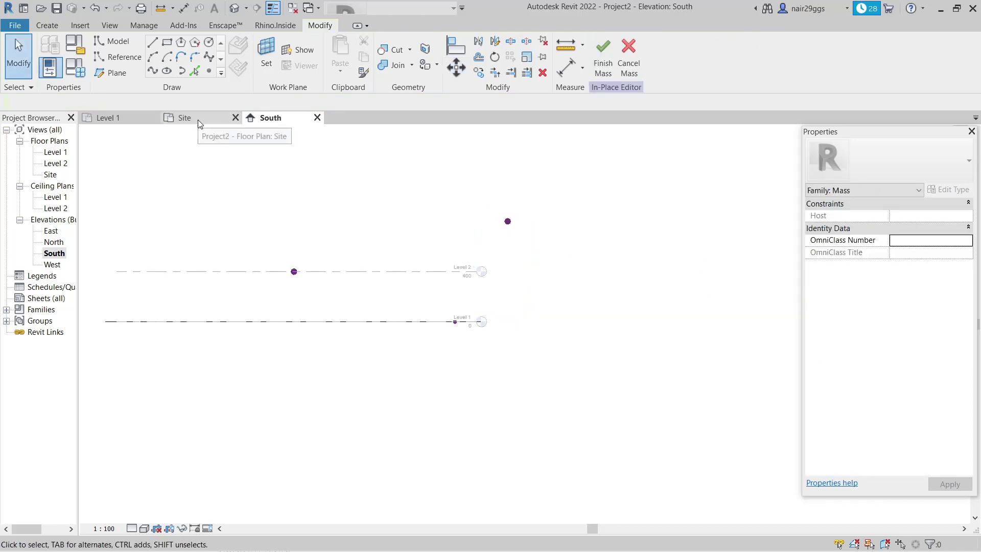
# Step: In 3D, draw a curve from an octagon corner through the raised point to the next corner, closing via the centre
pyautogui.click(234, 8)
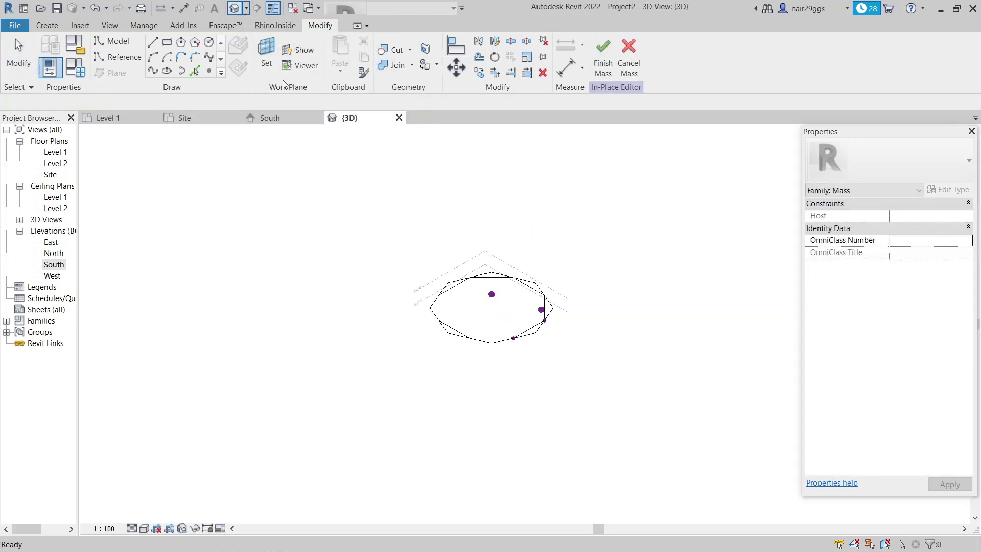
pyautogui.scroll(5, 554, 319)
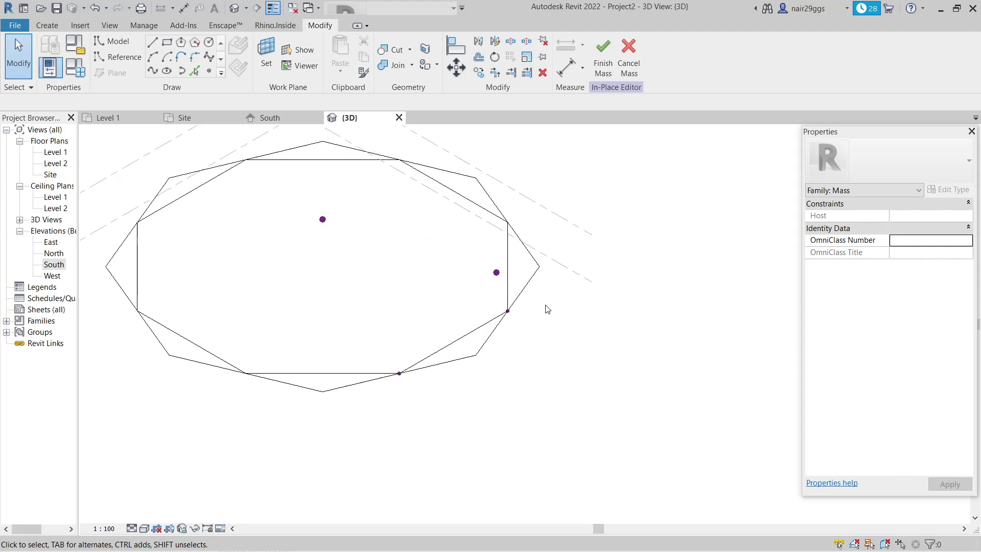
pyautogui.click(153, 75)
pyautogui.click(399, 373)
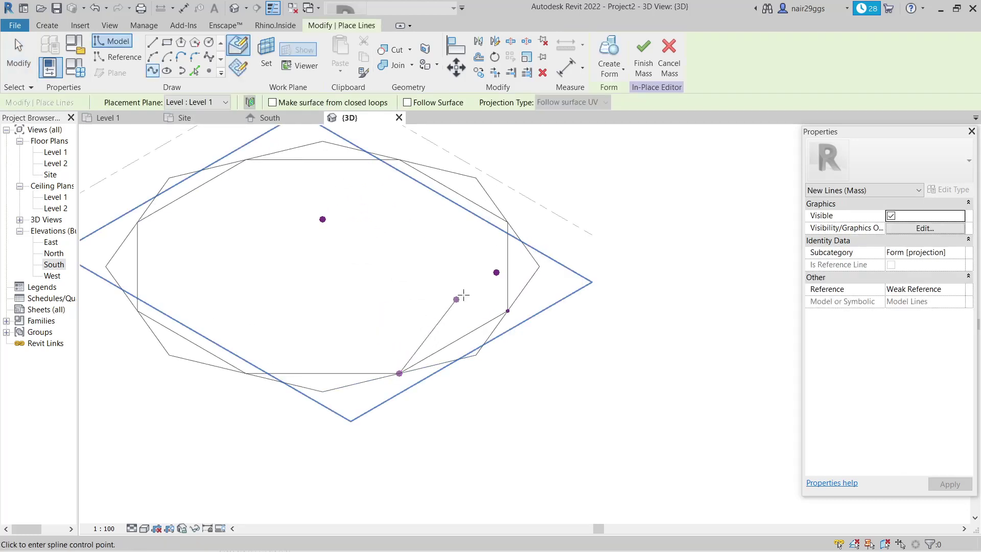
pyautogui.click(497, 272)
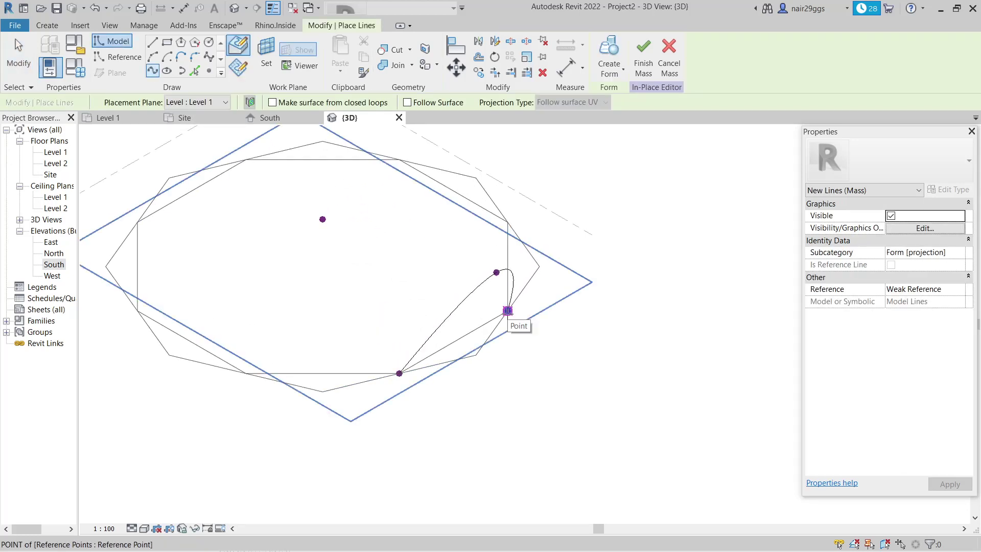
pyautogui.click(507, 310)
pyautogui.click(322, 220)
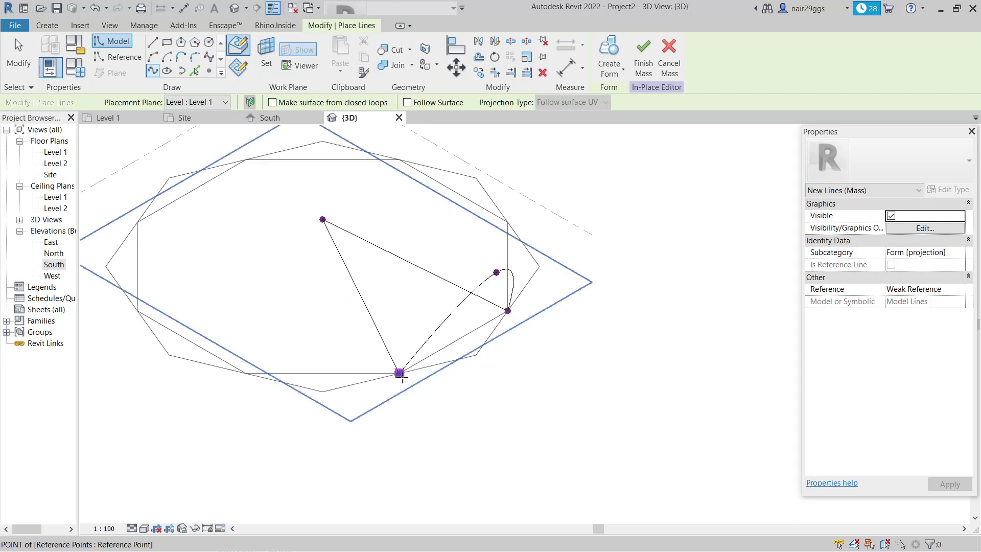
pyautogui.press('Escape')
pyautogui.press('Escape')
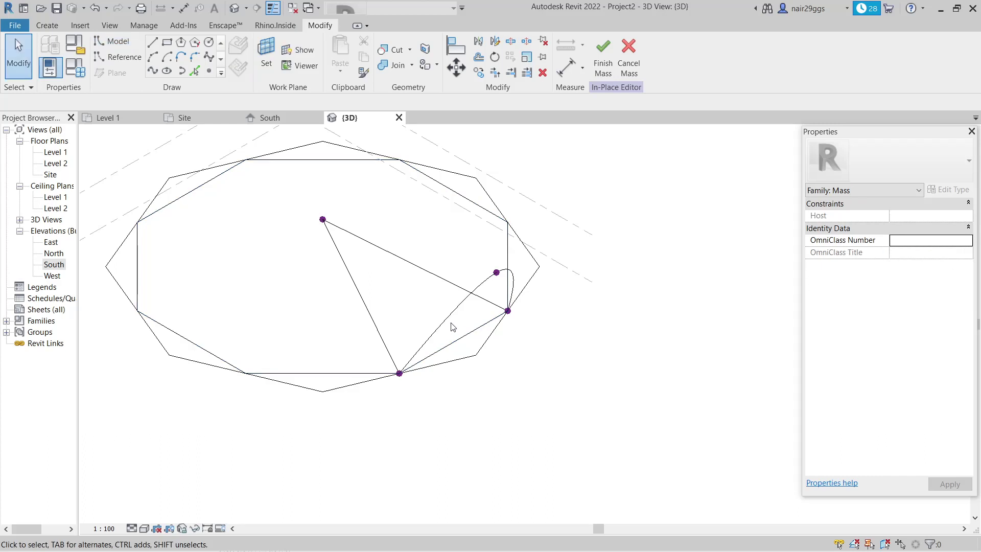
pyautogui.press('Tab')
# Step: Create a form from the three outline lines and shade the view with Consistent Colors
pyautogui.click(446, 324)
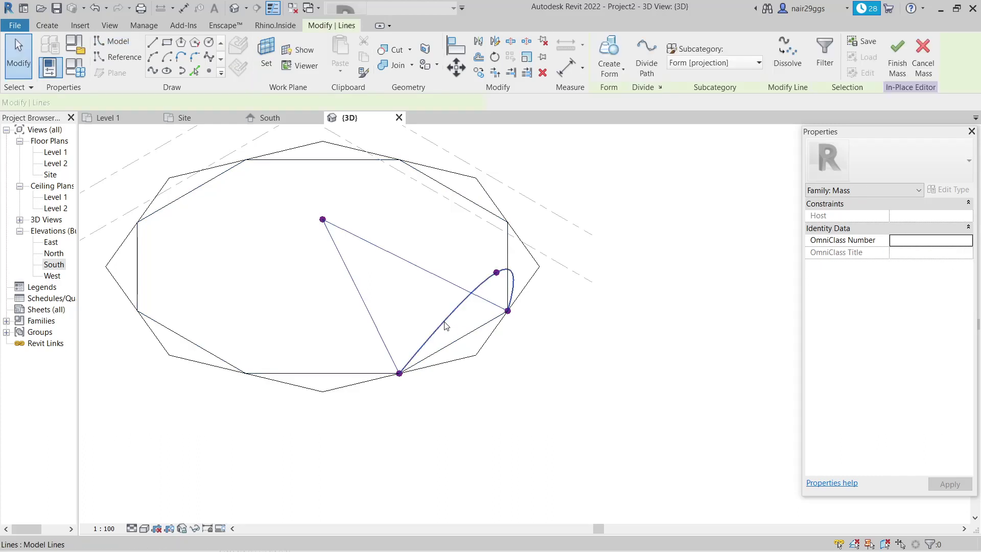
pyautogui.click(612, 41)
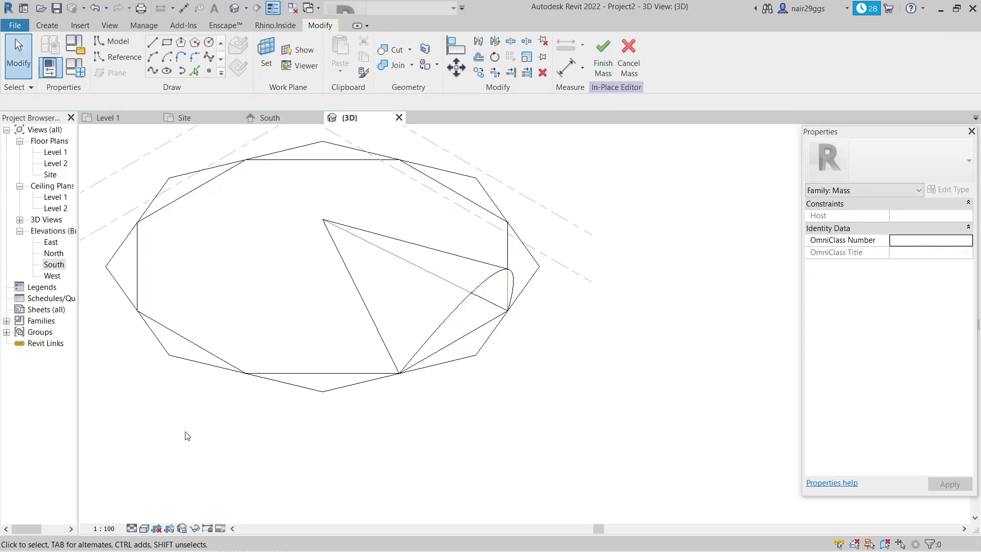
pyautogui.click(145, 528)
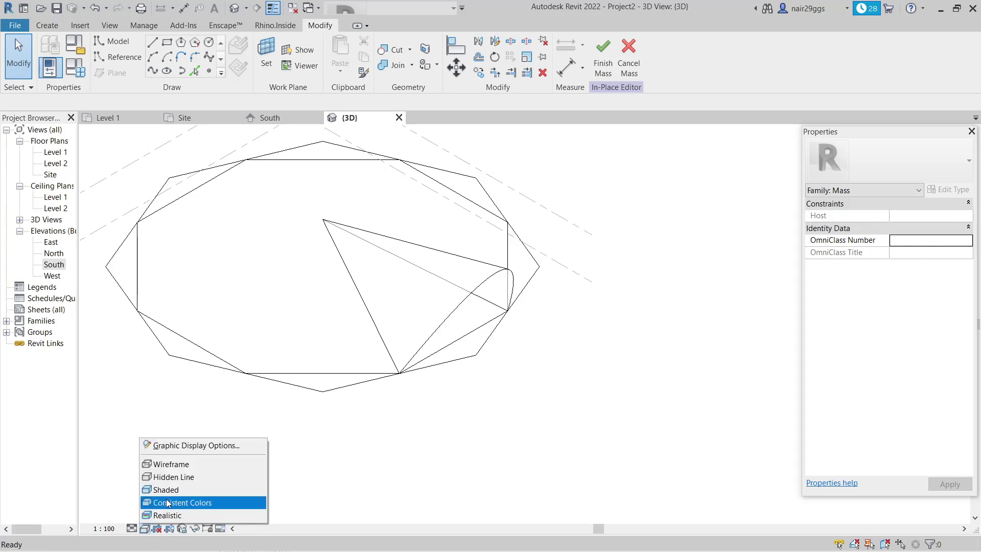
pyautogui.click(168, 503)
pyautogui.moveTo(499, 344)
pyautogui.keyDown('shift'); pyautogui.mouseDown(button='middle')
pyautogui.moveTo(475, 219)
pyautogui.moveTo(519, 287)
pyautogui.moveTo(469, 339)
pyautogui.mouseUp(button='middle'); pyautogui.keyUp('shift')
pyautogui.scroll(2, 502, 297)
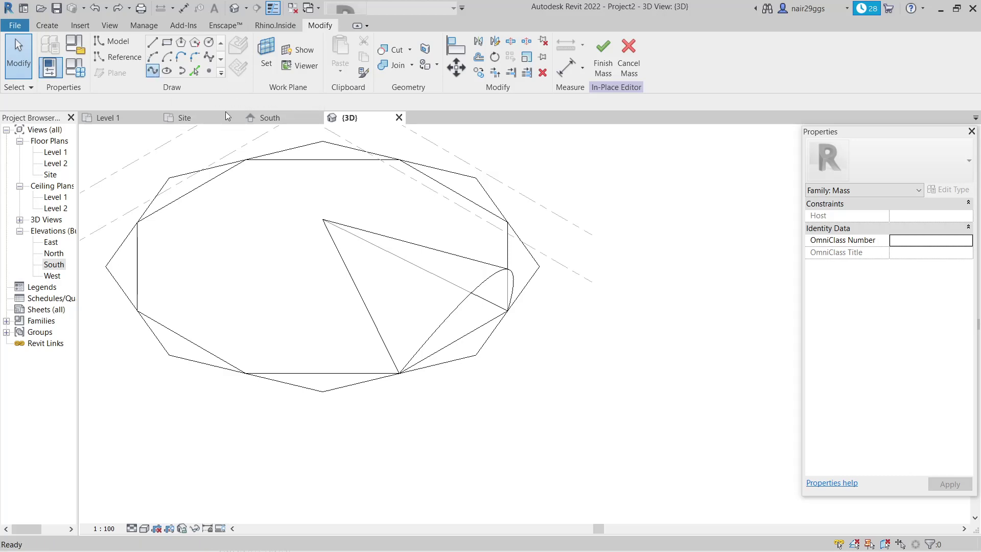
pyautogui.scroll(2, 483, 254)
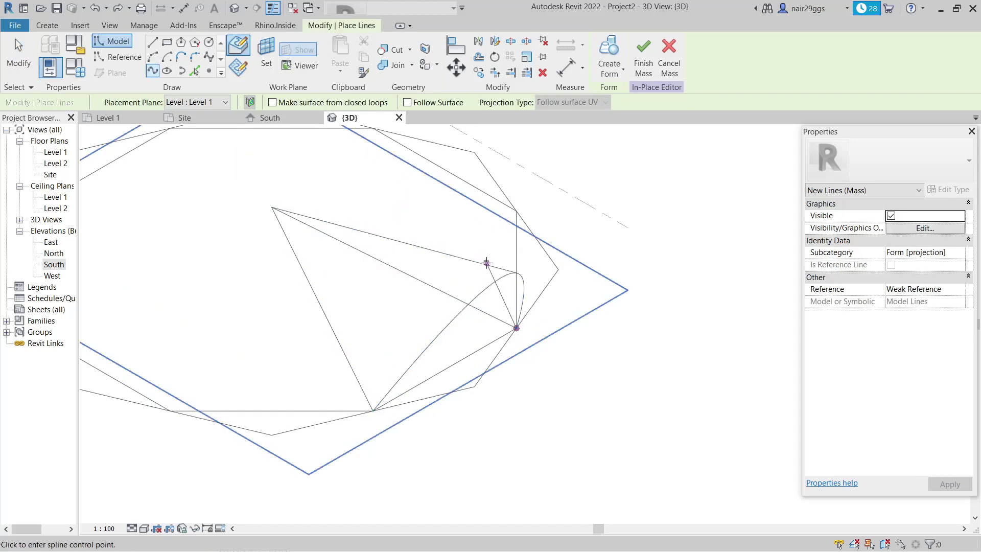
# Step: Draw a spline from the lower-left corner over a high point beside the first arch to the lower-right corner
pyautogui.press('Escape')
pyautogui.press('Escape')
pyautogui.press('Return')
pyautogui.click(272, 207)
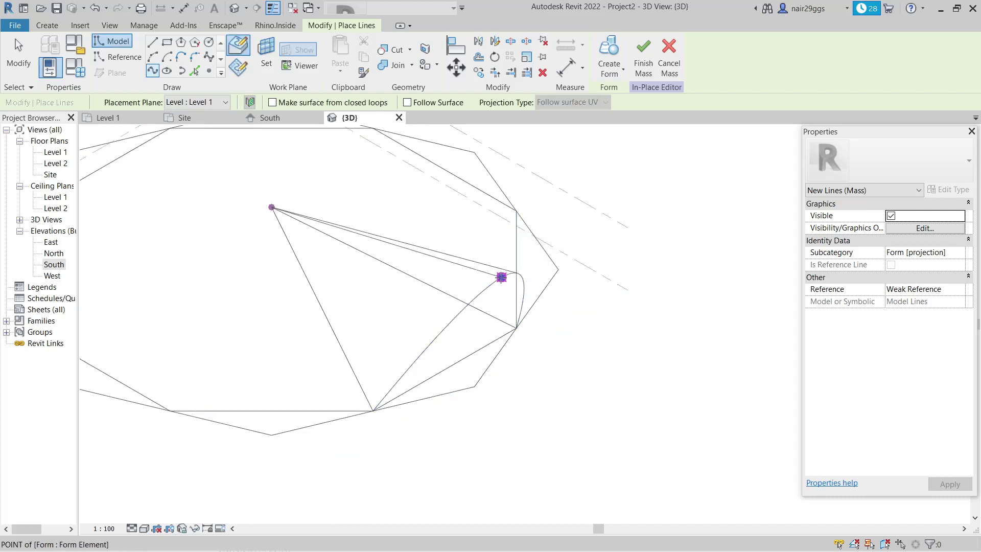
pyautogui.click(501, 277)
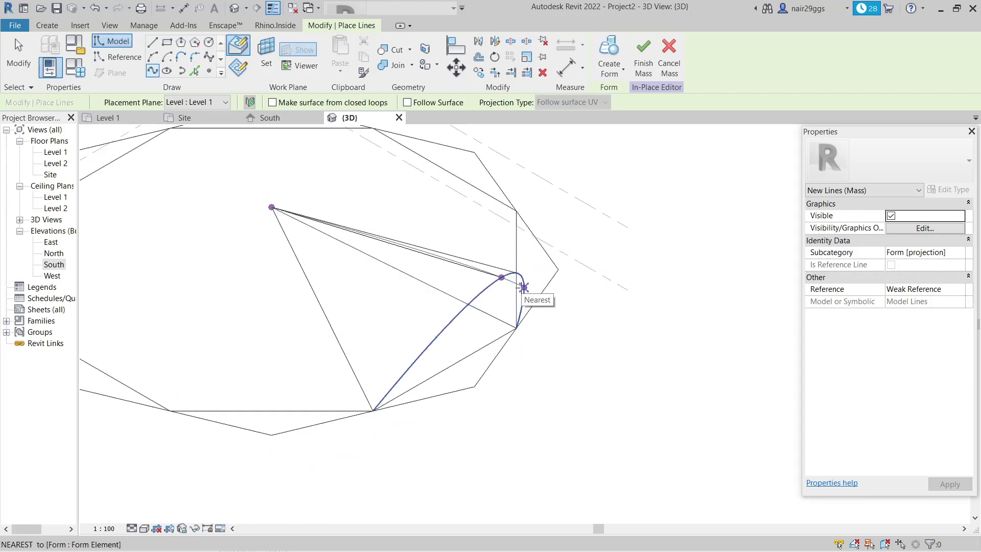
pyautogui.click(524, 288)
pyautogui.moveTo(563, 405)
pyautogui.keyDown('shift'); pyautogui.mouseDown(button='middle')
pyautogui.moveTo(533, 432)
pyautogui.moveTo(484, 309)
pyautogui.moveTo(519, 370)
pyautogui.moveTo(509, 365)
pyautogui.mouseUp(button='middle'); pyautogui.keyUp('shift')
pyautogui.click(293, 401)
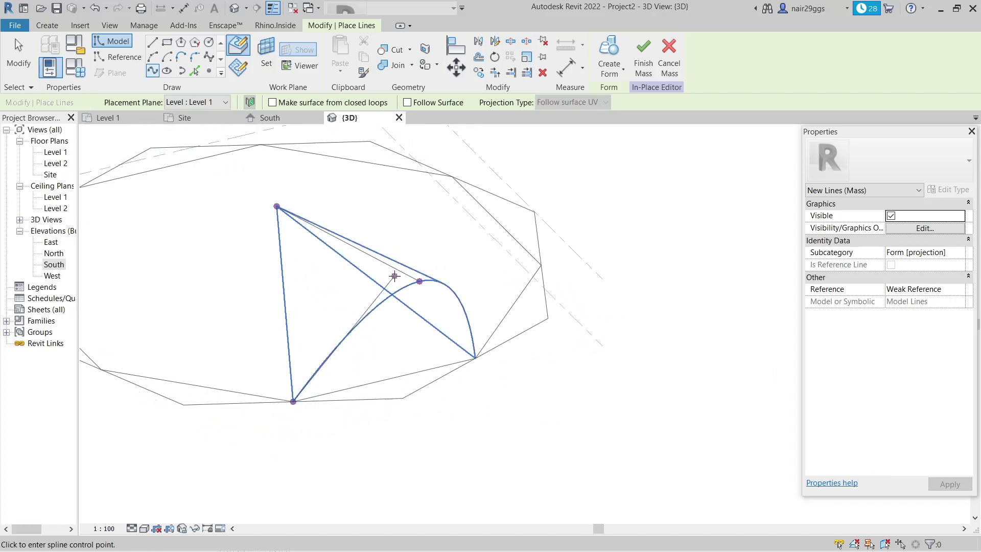
pyautogui.click(397, 270)
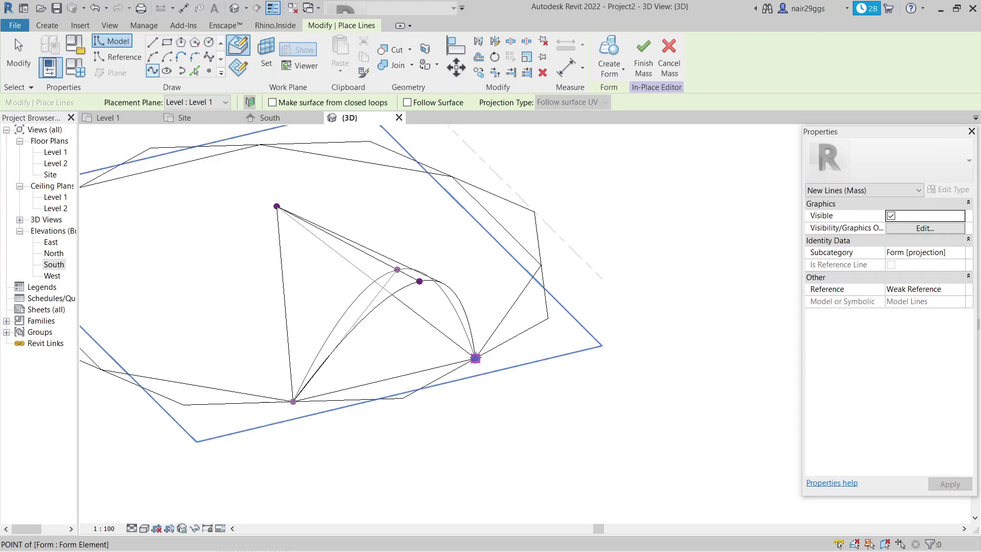
pyautogui.click(476, 359)
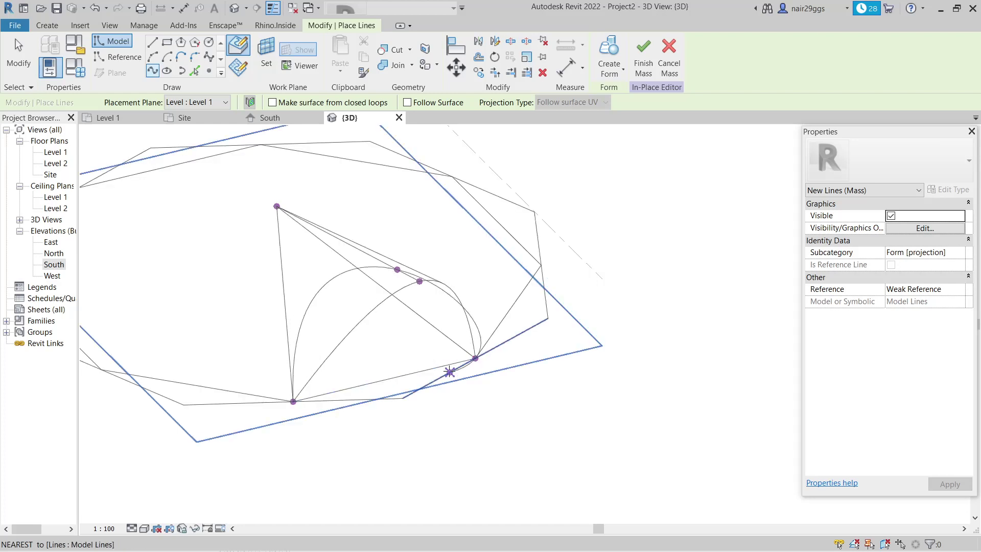
pyautogui.press('Escape')
pyautogui.press('Escape')
# Step: In the Site plan, drag the new arch's midpoint onto its straight chord, shortening it to 1843.49
pyautogui.click(398, 272)
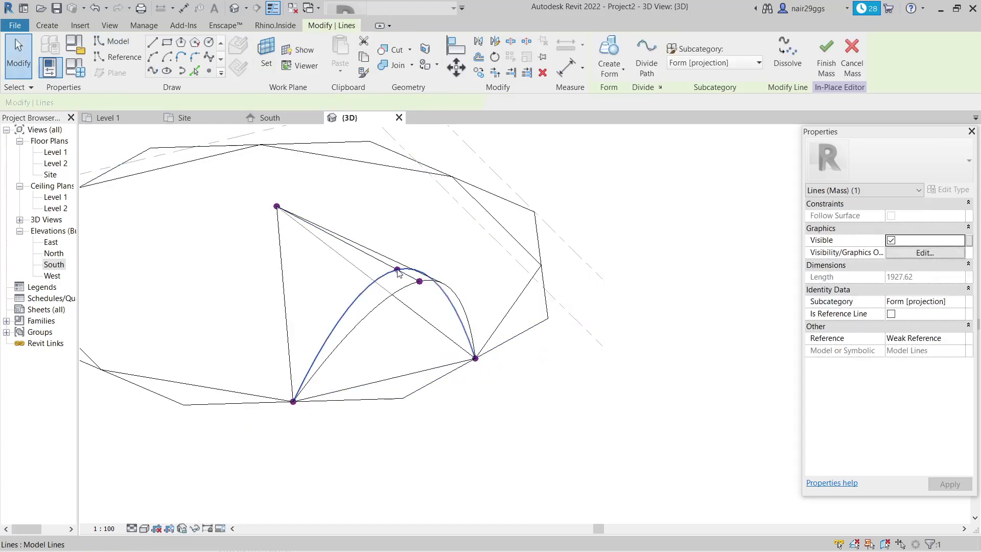
pyautogui.click(184, 117)
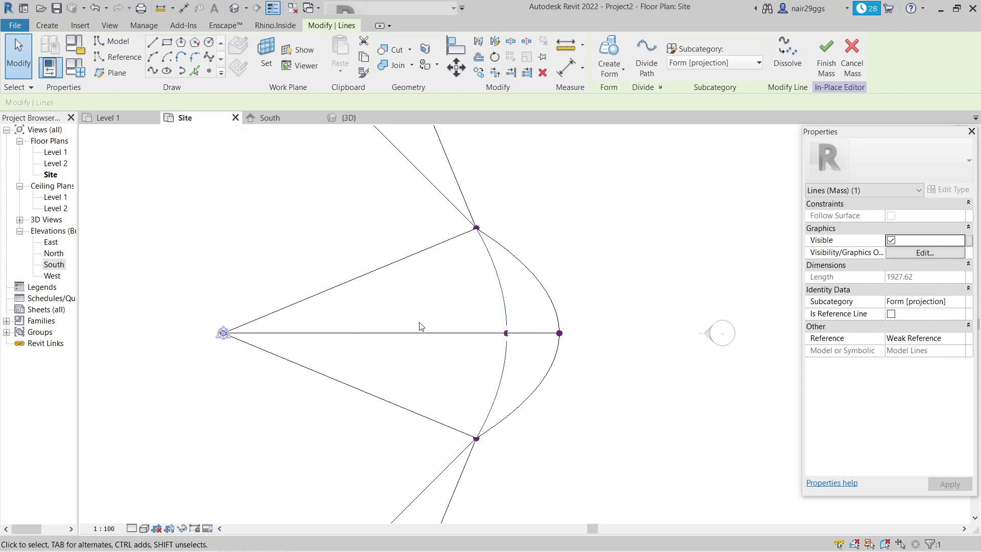
pyautogui.scroll(3, 421, 326)
pyautogui.moveTo(512, 312)
pyautogui.mouseDown()
pyautogui.moveTo(557, 381)
pyautogui.moveTo(546, 351)
pyautogui.moveTo(480, 352)
pyautogui.mouseUp()
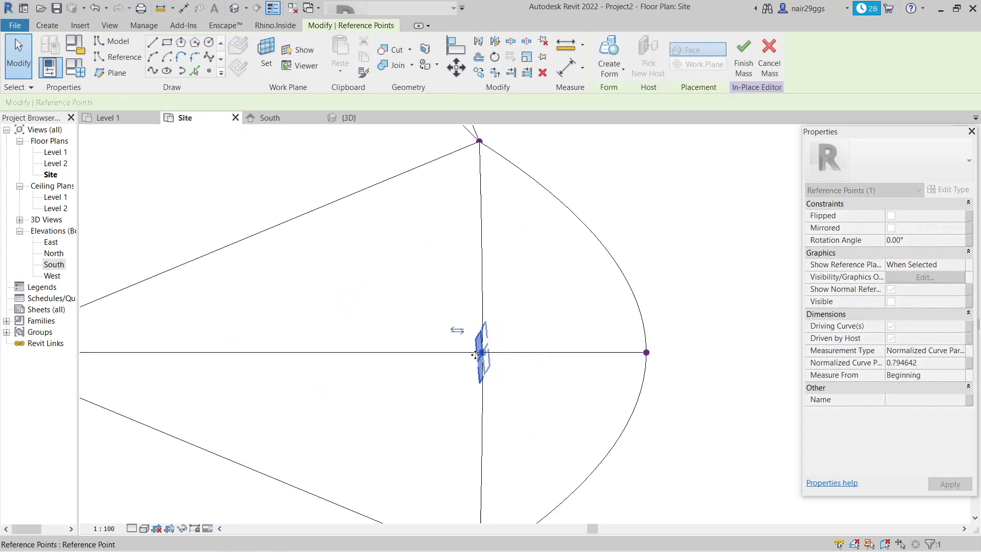
pyautogui.click(537, 406)
pyautogui.scroll(-2, 374, 304)
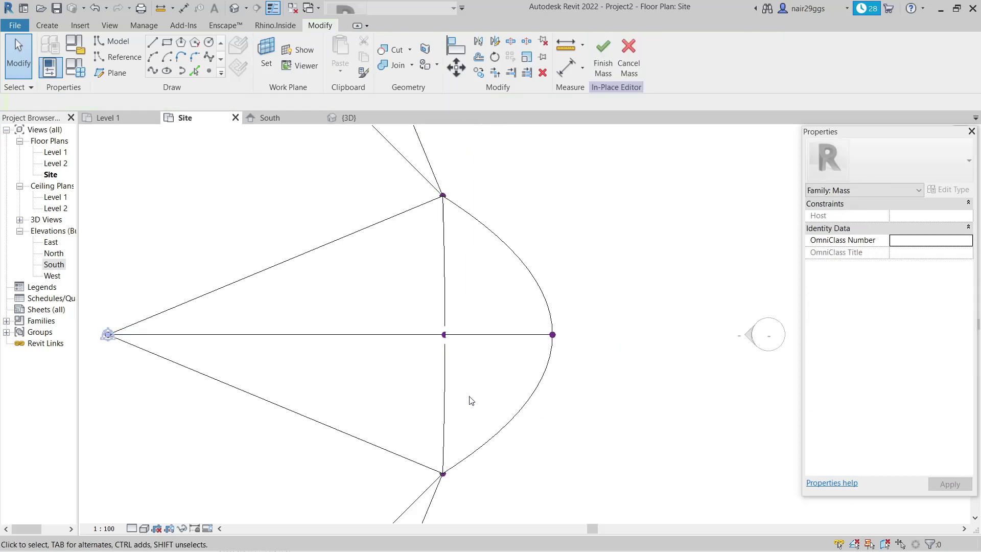
pyautogui.click(449, 292)
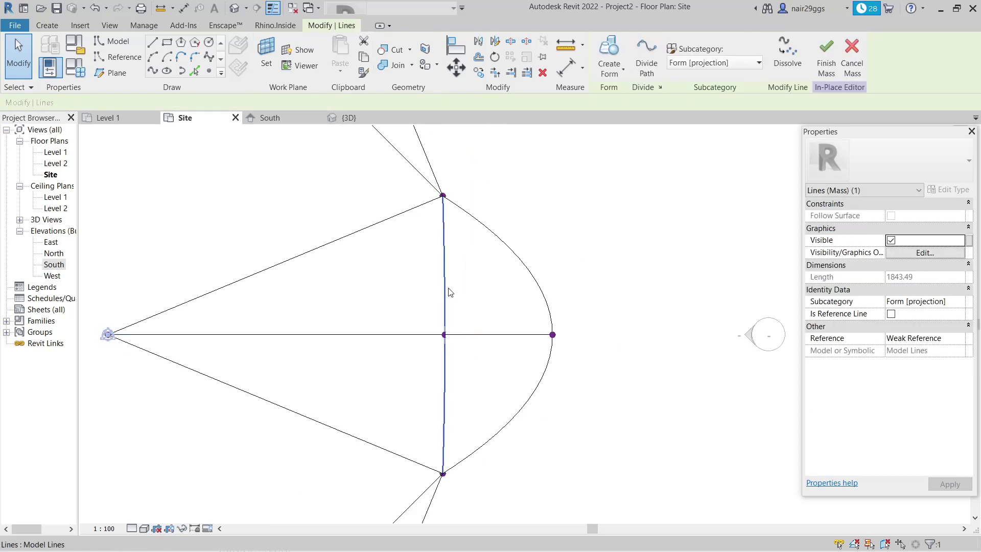
pyautogui.click(349, 117)
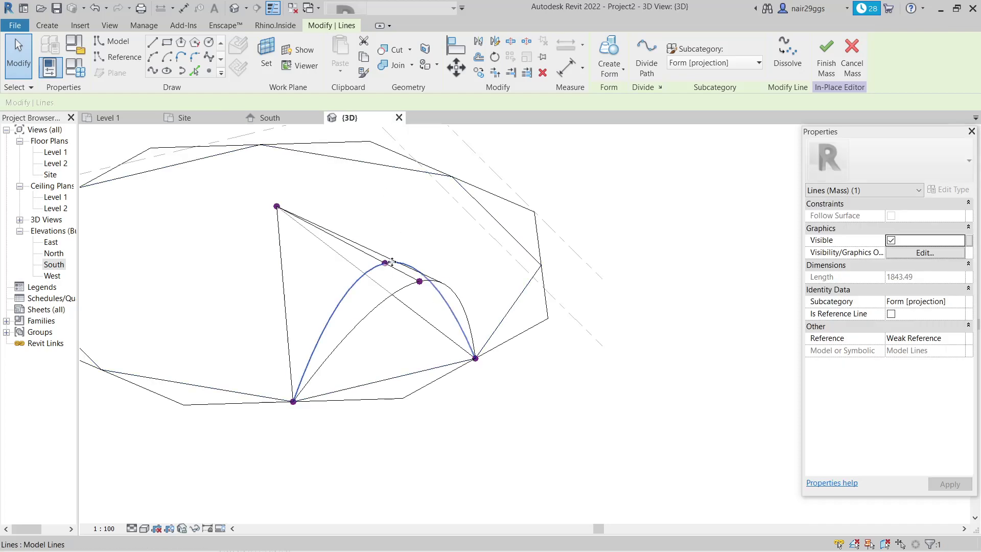
pyautogui.moveTo(440, 353)
pyautogui.keyDown('shift'); pyautogui.mouseDown(button='middle')
pyautogui.moveTo(451, 362)
pyautogui.moveTo(438, 323)
pyautogui.mouseUp(button='middle'); pyautogui.keyUp('shift')
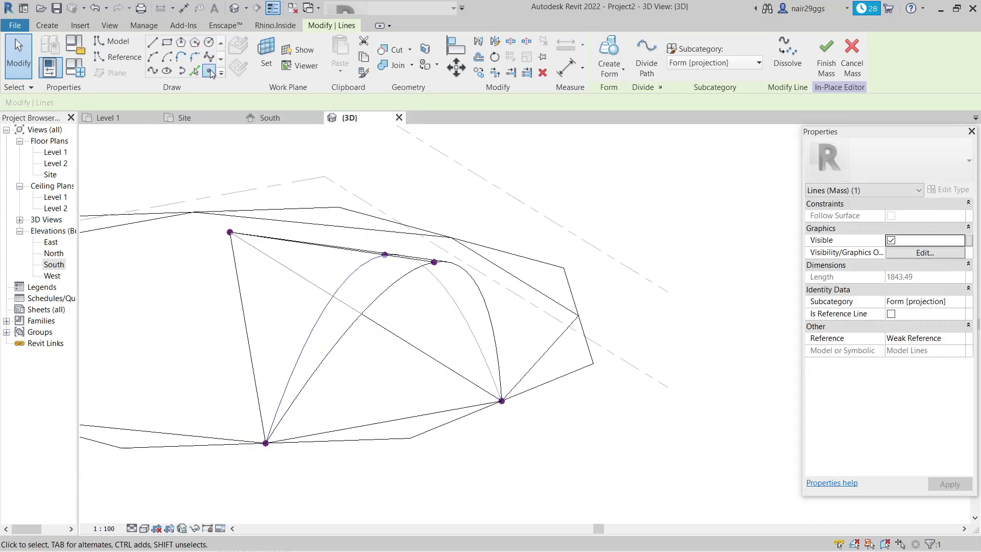
# Step: Place reference points on the triangle's top, lower-right and lower-left corners, dismissing each identical-points warning
pyautogui.click(211, 74)
pyautogui.click(386, 255)
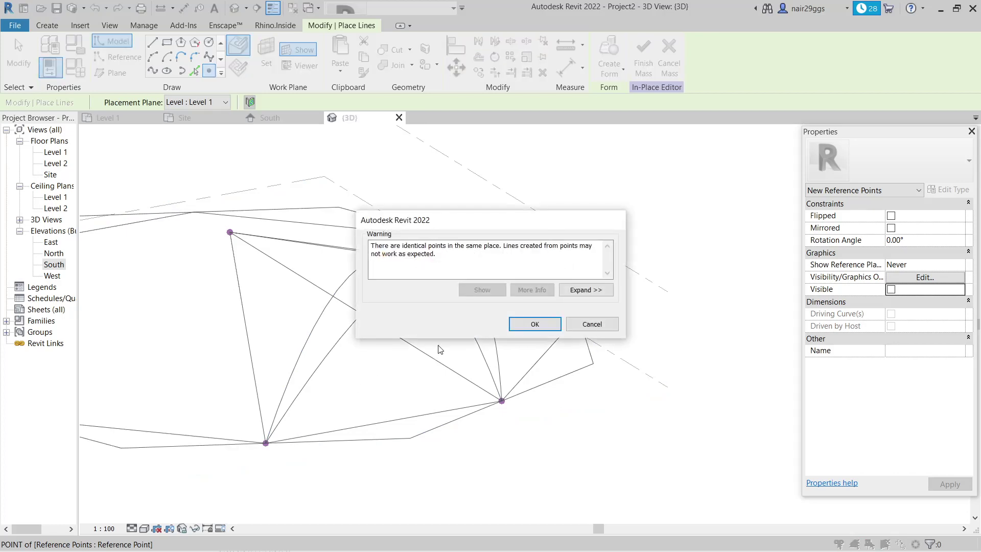
pyautogui.click(534, 324)
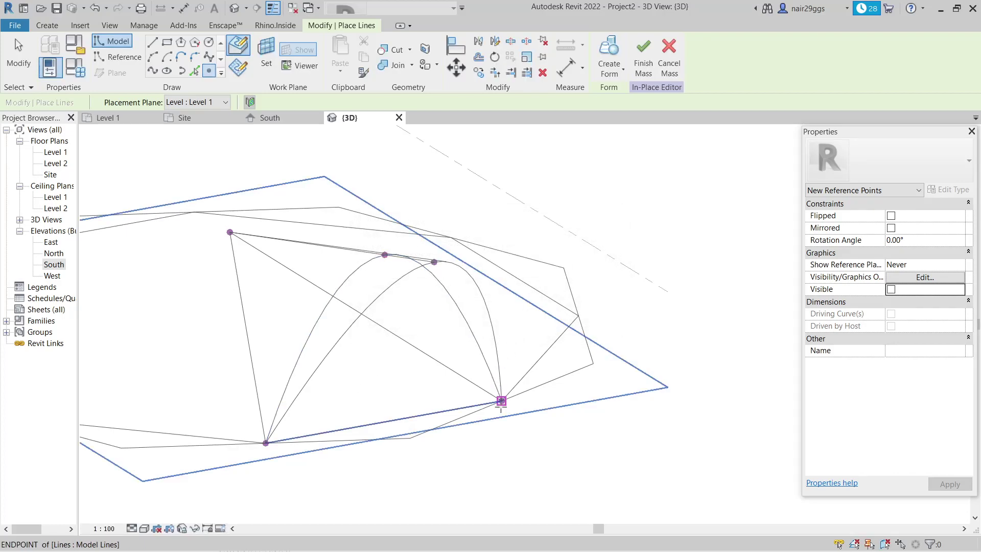
pyautogui.click(502, 401)
pyautogui.click(535, 324)
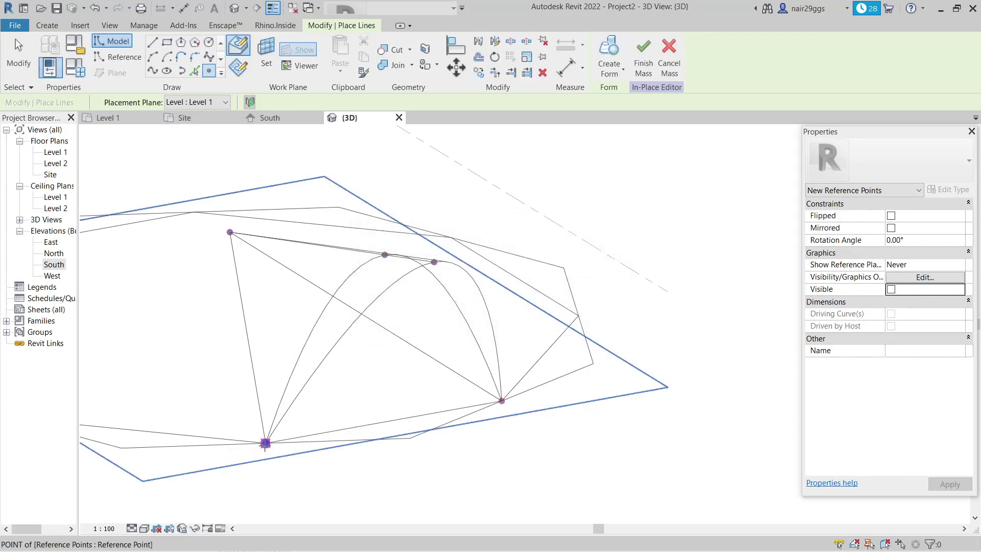
pyautogui.click(266, 444)
pyautogui.click(534, 324)
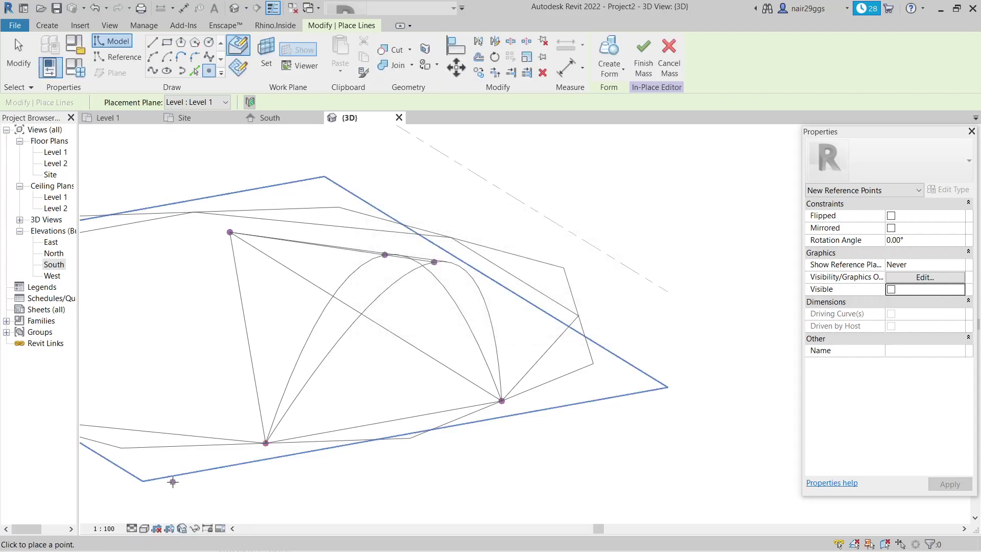
# Step: Set the 3D view's visual style to Consistent Colors
pyautogui.click(144, 529)
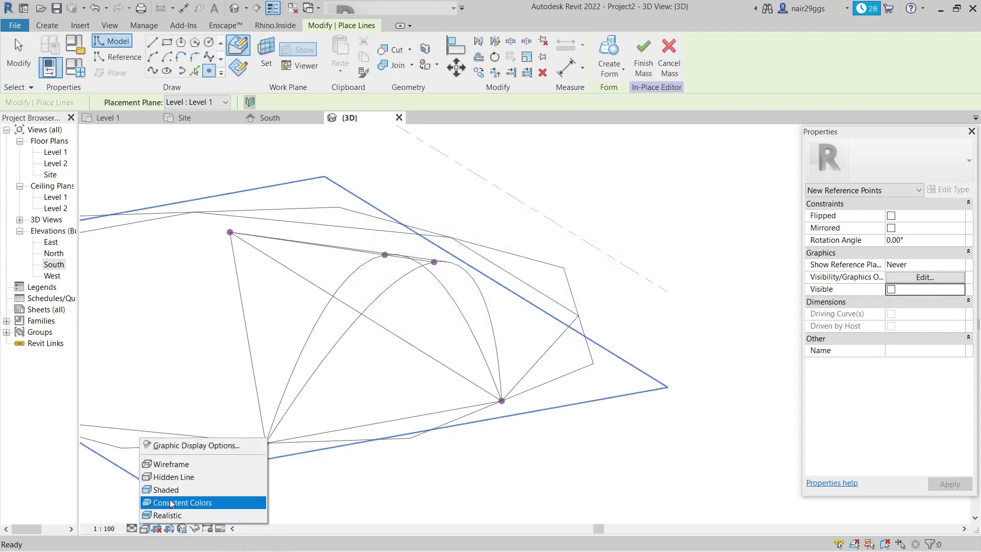
pyautogui.click(171, 503)
pyautogui.keyDown('shift'); pyautogui.moveTo(350, 226); pyautogui.dragTo(382, 275, button='middle'); pyautogui.keyUp('shift')
# Step: In the South elevation, move the new arch's top reference point up 30 with MV
pyautogui.press('Escape')
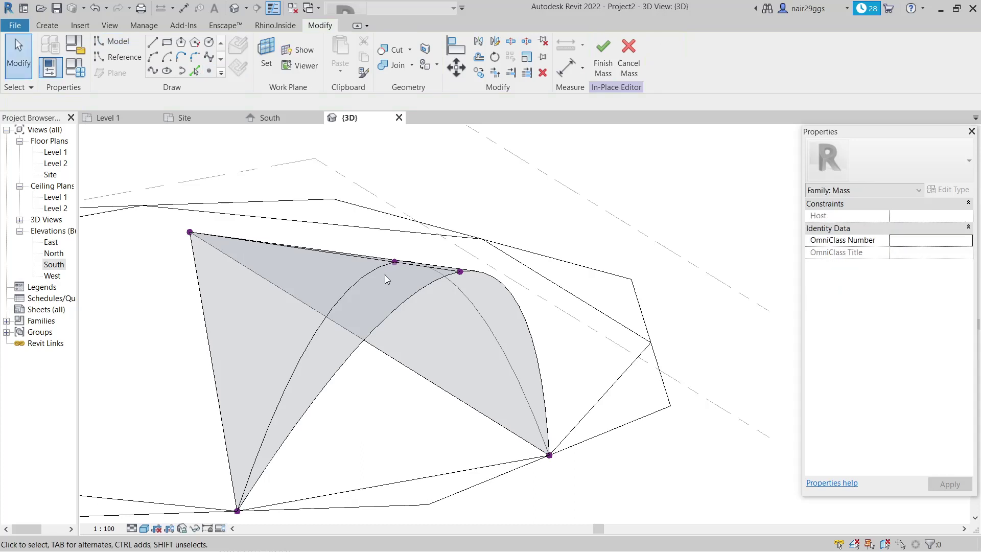
pyautogui.click(395, 261)
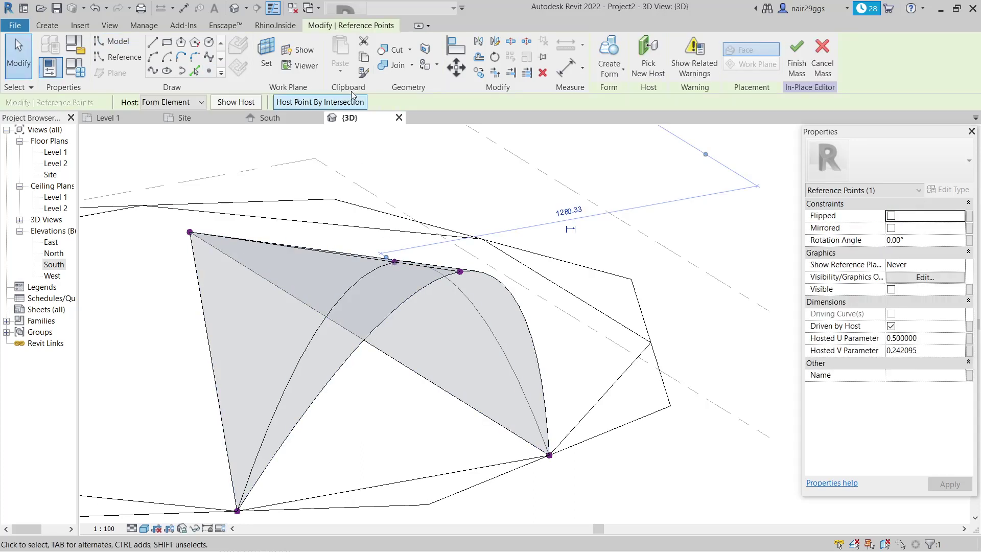
pyautogui.click(270, 118)
pyautogui.press('m')
pyautogui.press('v')
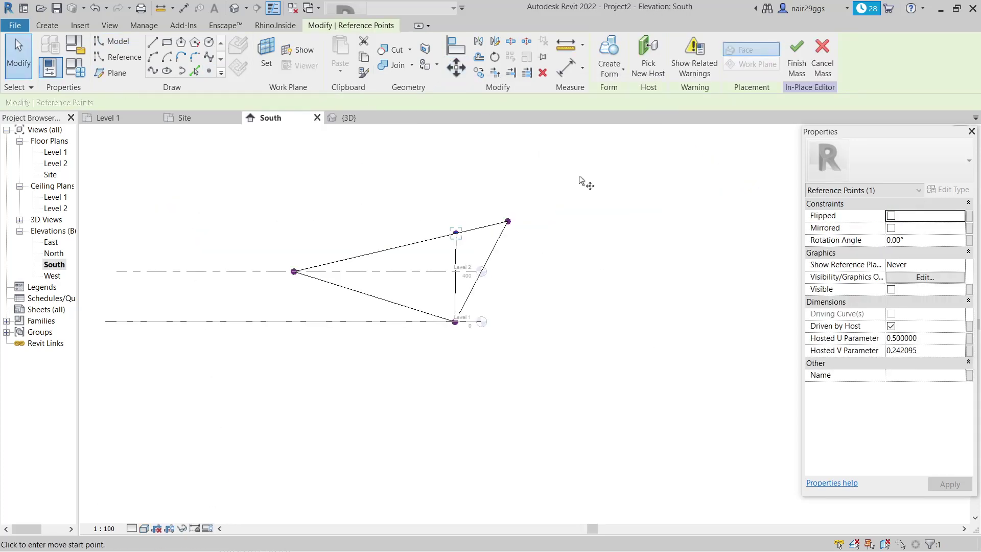
pyautogui.click(584, 181)
pyautogui.write('30')
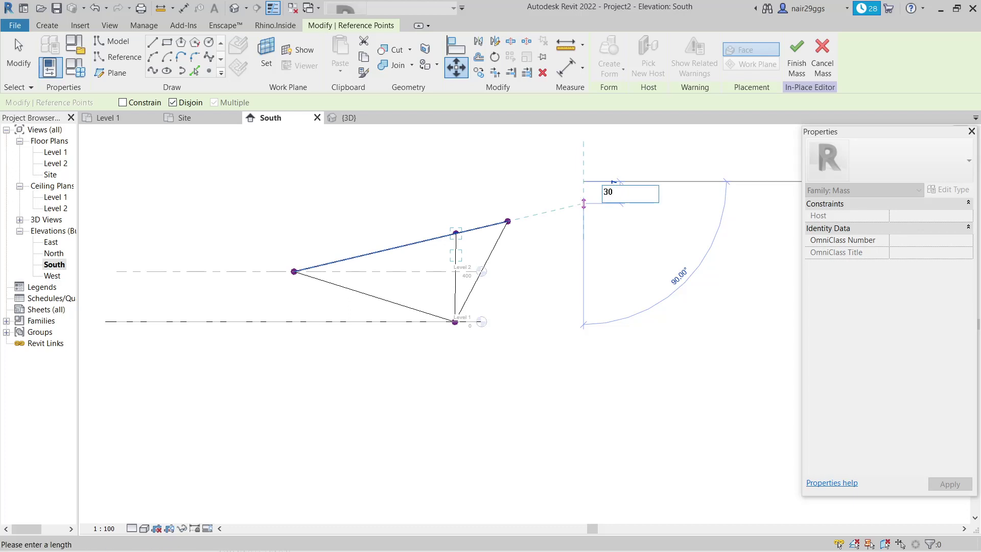
pyautogui.press('Return')
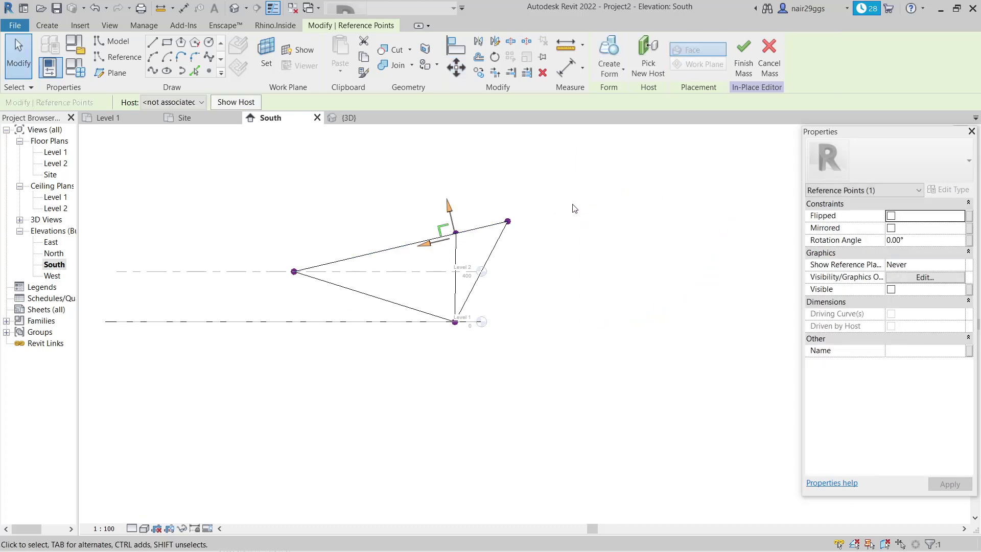
# Step: Open and close Project Units, then return to the Site plan
pyautogui.press('u')
pyautogui.press('n')
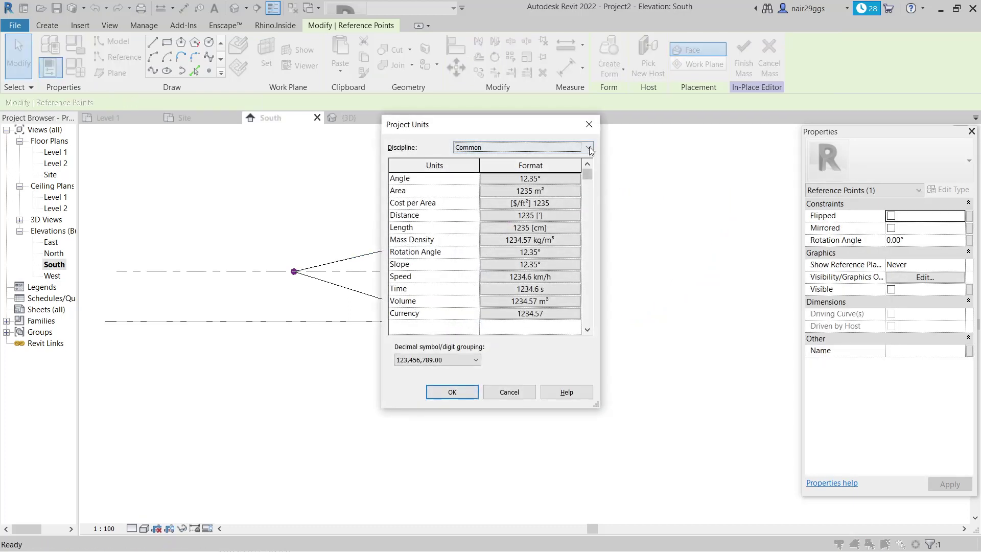
pyautogui.press('Escape')
pyautogui.press('Escape')
pyautogui.click(185, 117)
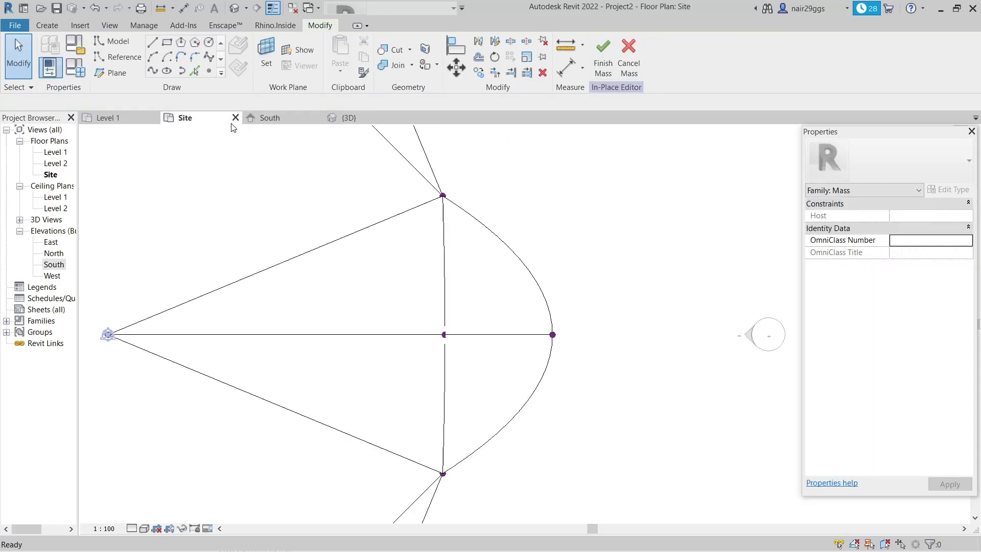
# Step: Move the top reference point vertically by a typed distance of 32
pyautogui.click(443, 197)
pyautogui.press('m')
pyautogui.press('v')
pyautogui.click(573, 159)
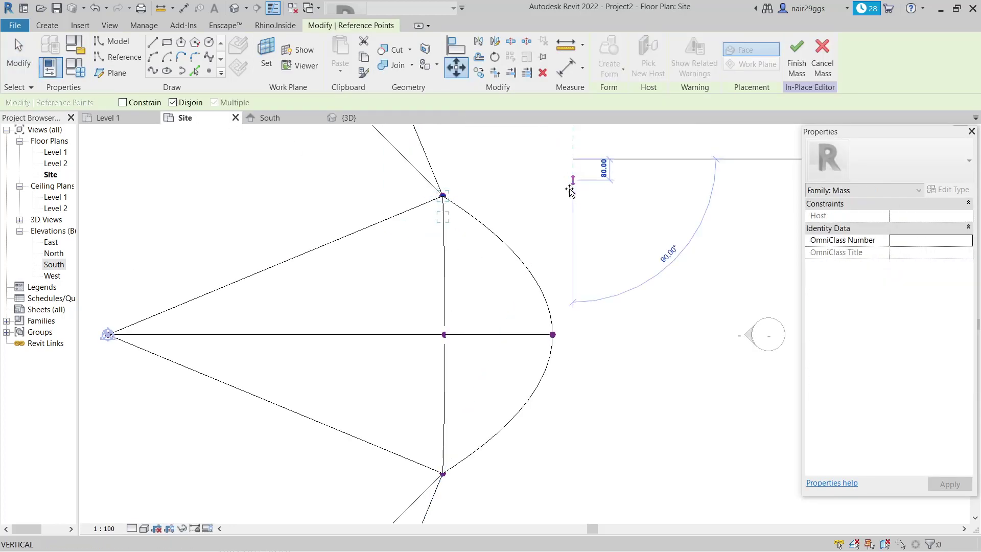
pyautogui.write('32')
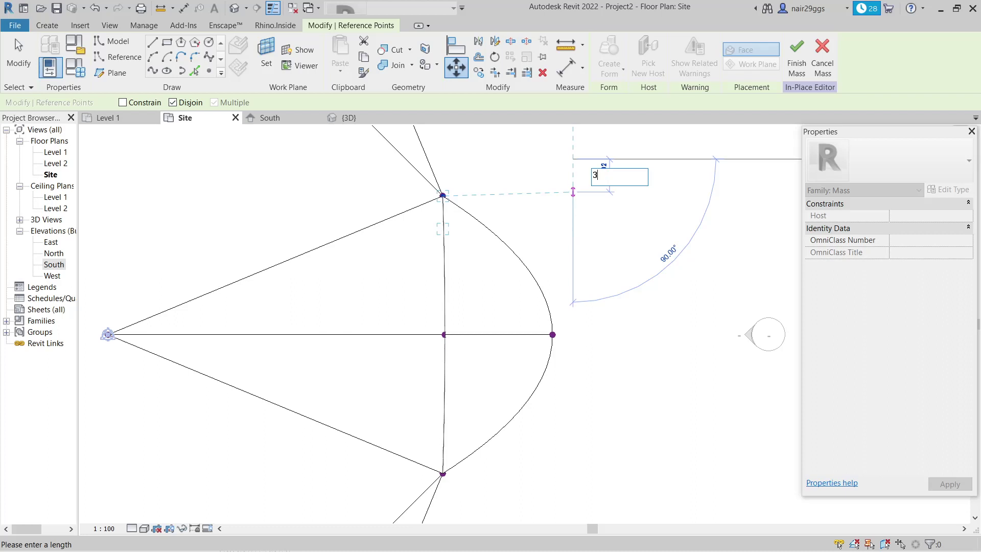
pyautogui.press('Return')
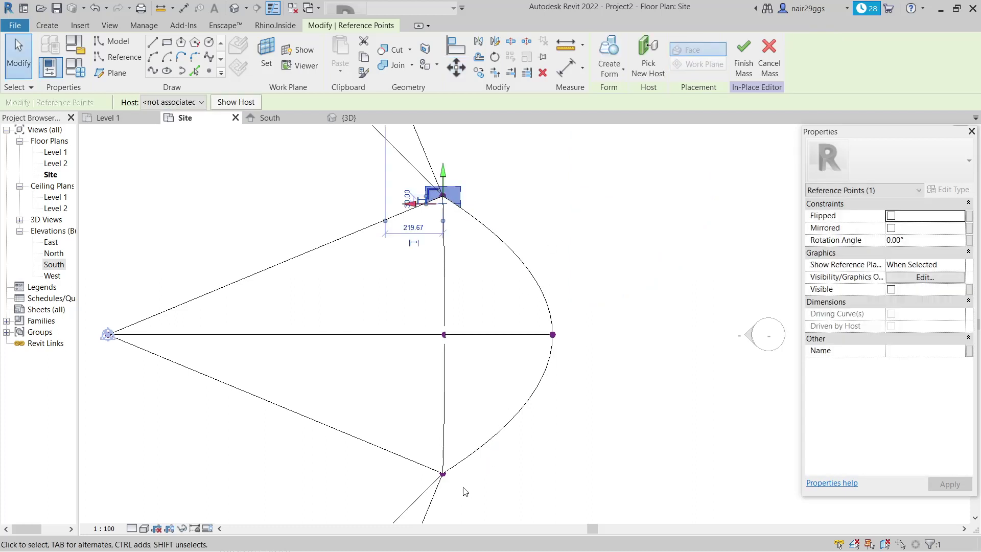
# Step: Move the bottom reference point vertically by 30
pyautogui.click(442, 474)
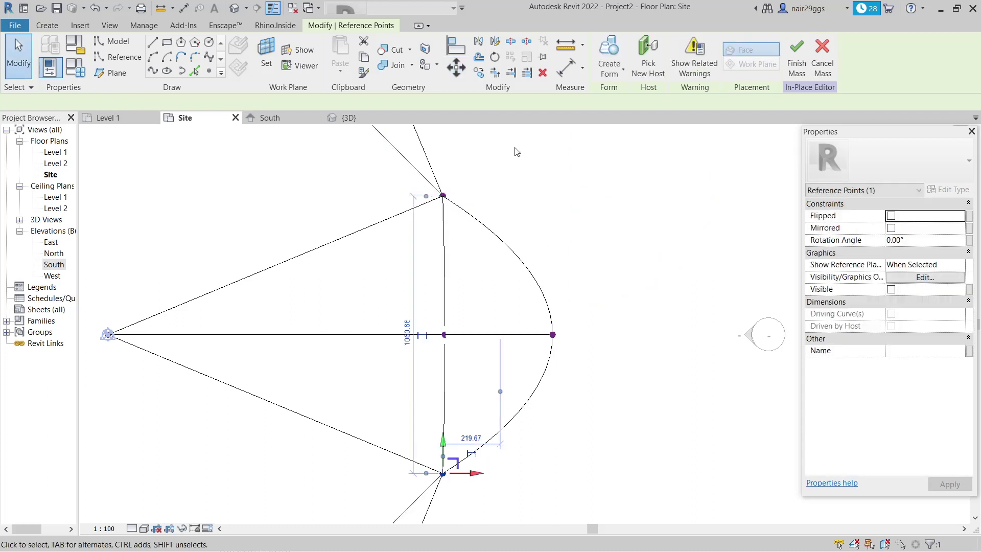
pyautogui.click(461, 74)
pyautogui.click(603, 404)
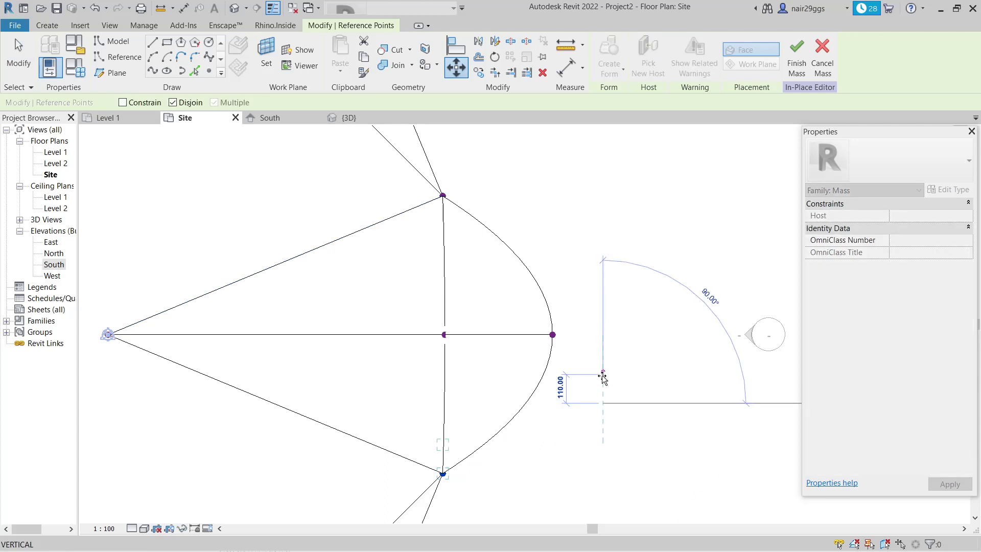
pyautogui.write('30')
pyautogui.press('Return')
pyautogui.press('Escape')
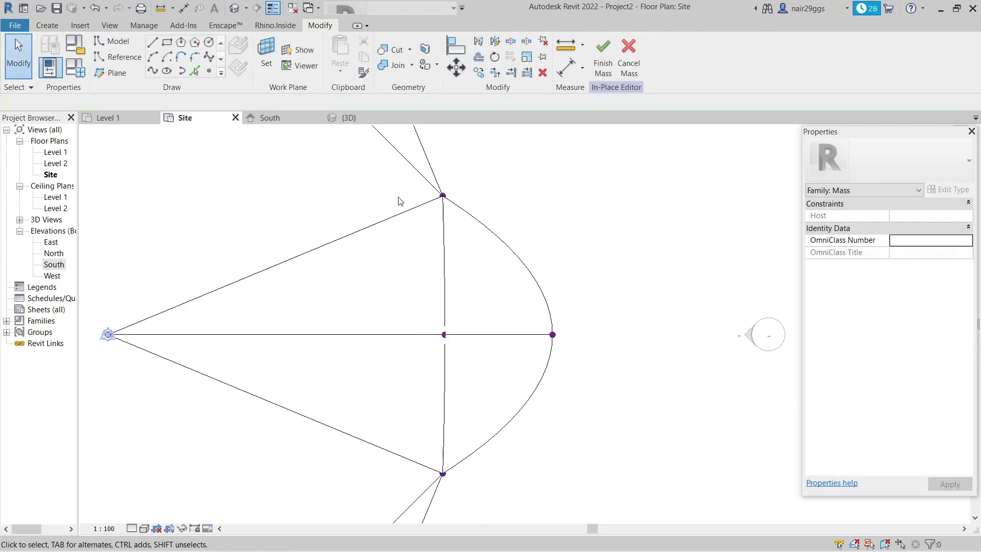
pyautogui.scroll(4, 444, 199)
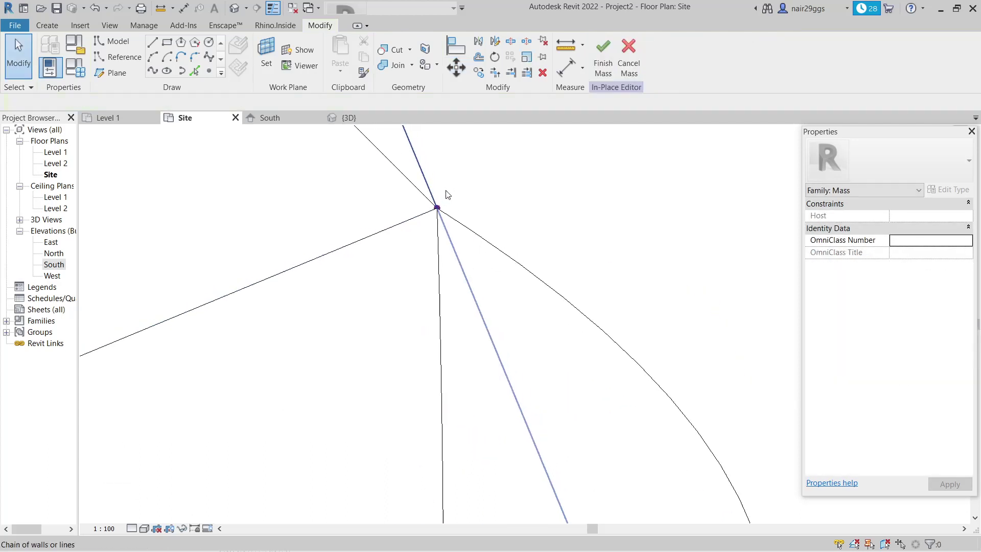
# Step: In the 3D view, delete the curved edge through the top point
pyautogui.click(349, 117)
pyautogui.click(496, 350)
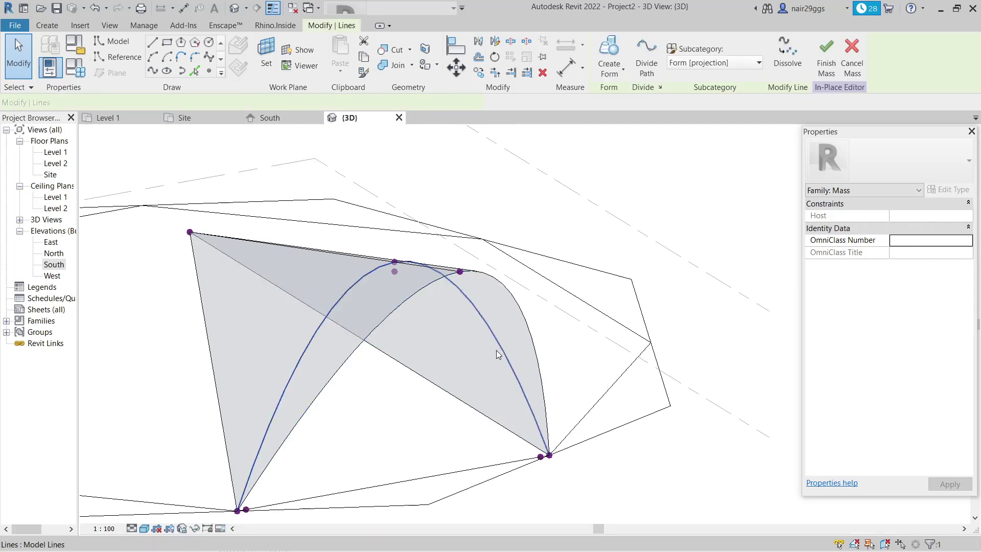
pyautogui.press('Delete')
# Step: Delete the connected model-line chain and the outer boundary lines around the petal
pyautogui.press('Tab')
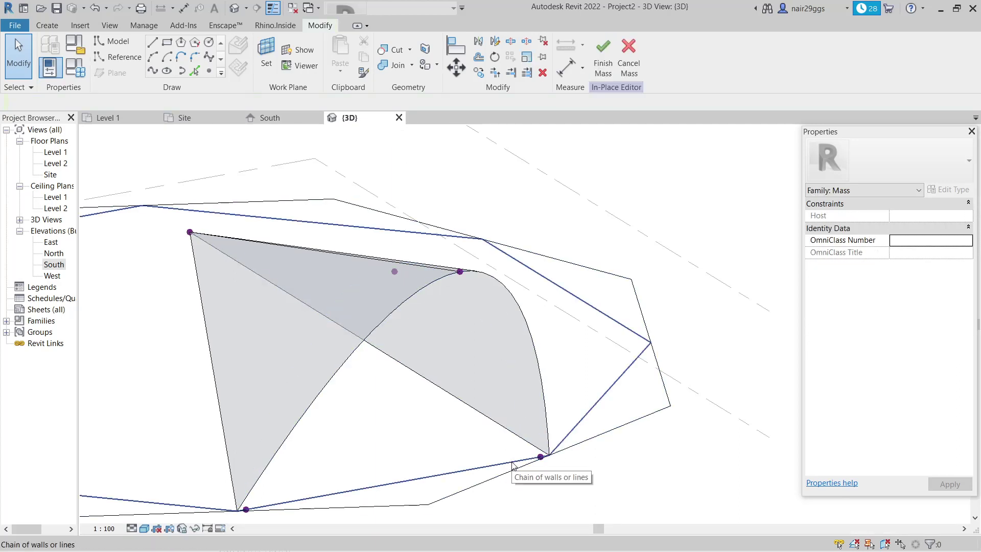
pyautogui.click(513, 466)
pyautogui.press('Delete')
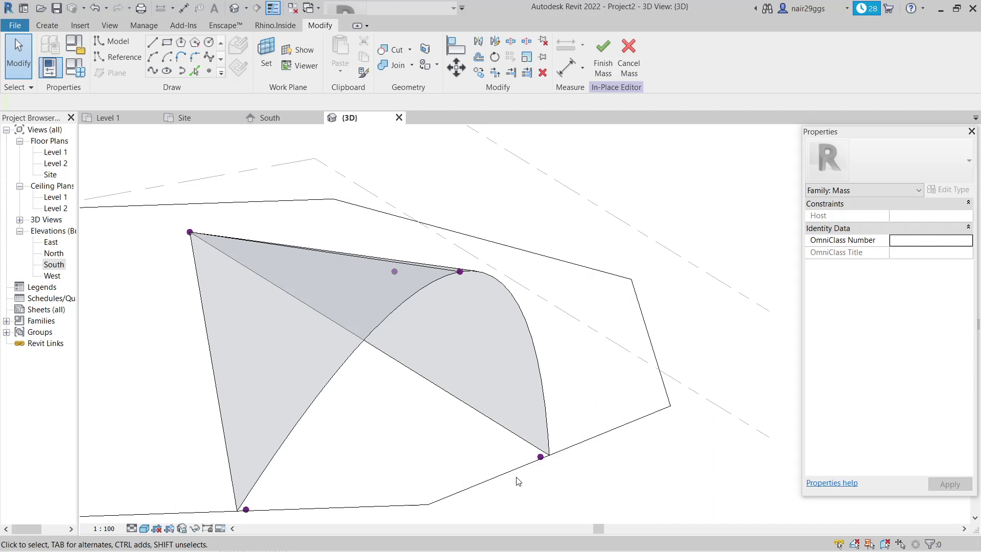
pyautogui.click(524, 465)
pyautogui.press('Delete')
pyautogui.scroll(-2, 366, 202)
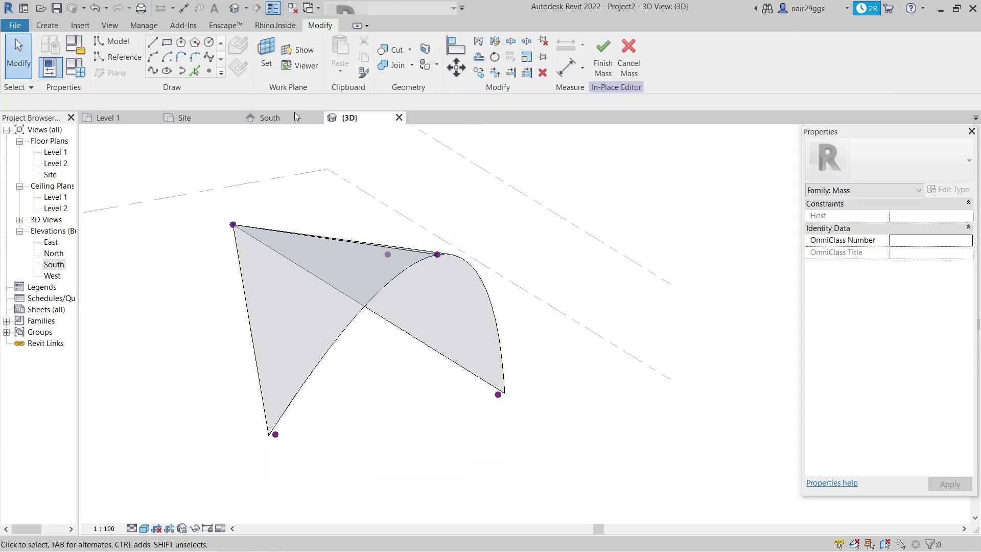
pyautogui.click(153, 70)
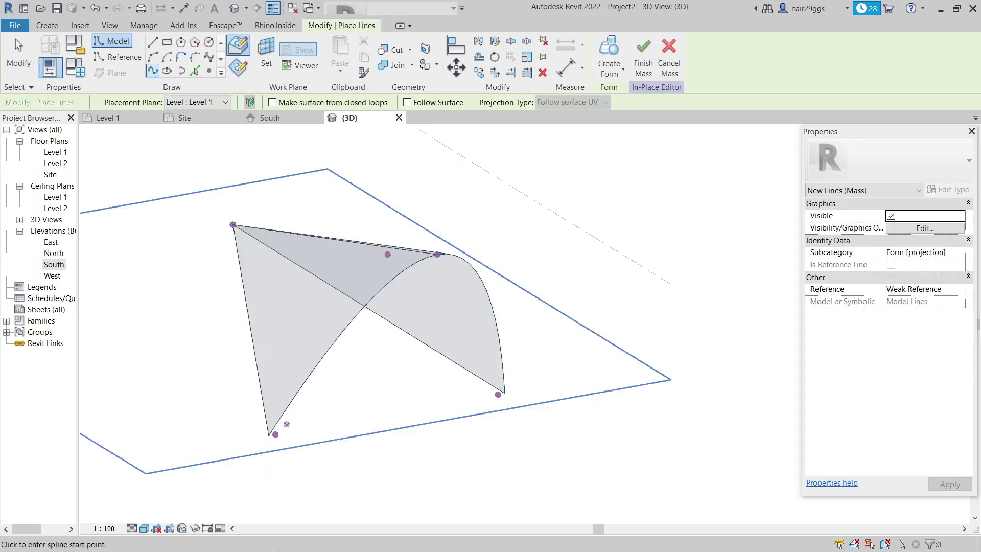
# Step: Draw a high-arching spline and a straight base line between the lower-left and right points, then create a form
pyautogui.click(275, 434)
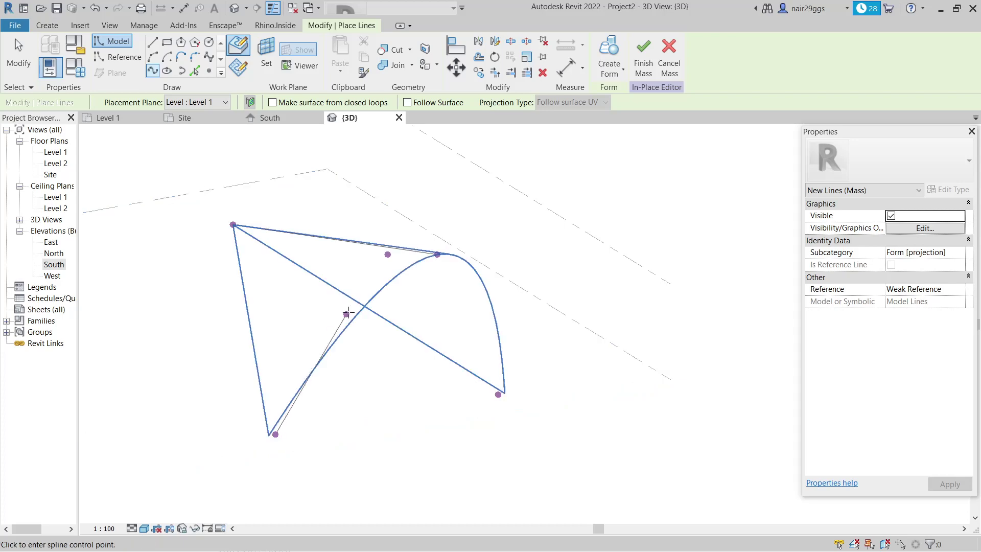
pyautogui.click(388, 255)
pyautogui.click(499, 395)
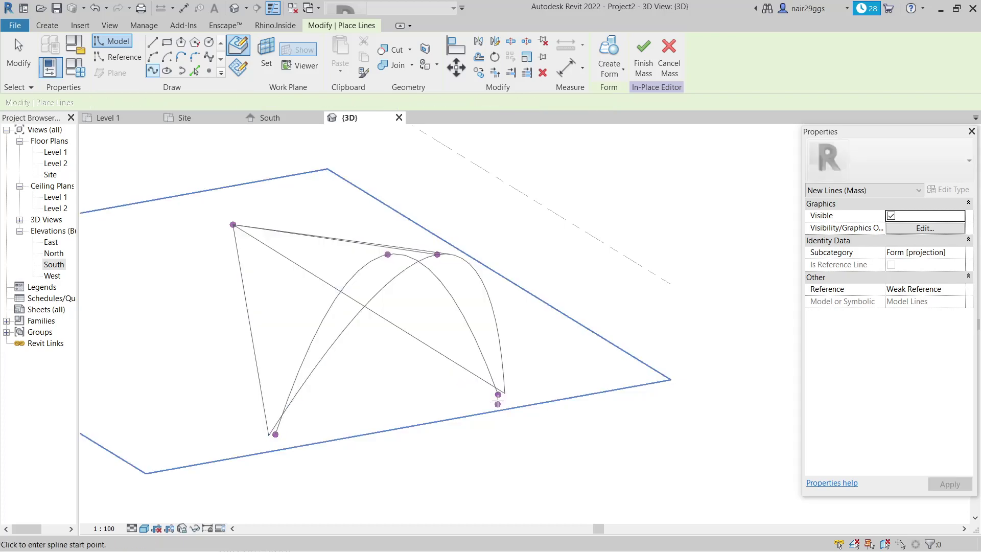
pyautogui.click(498, 395)
pyautogui.click(276, 434)
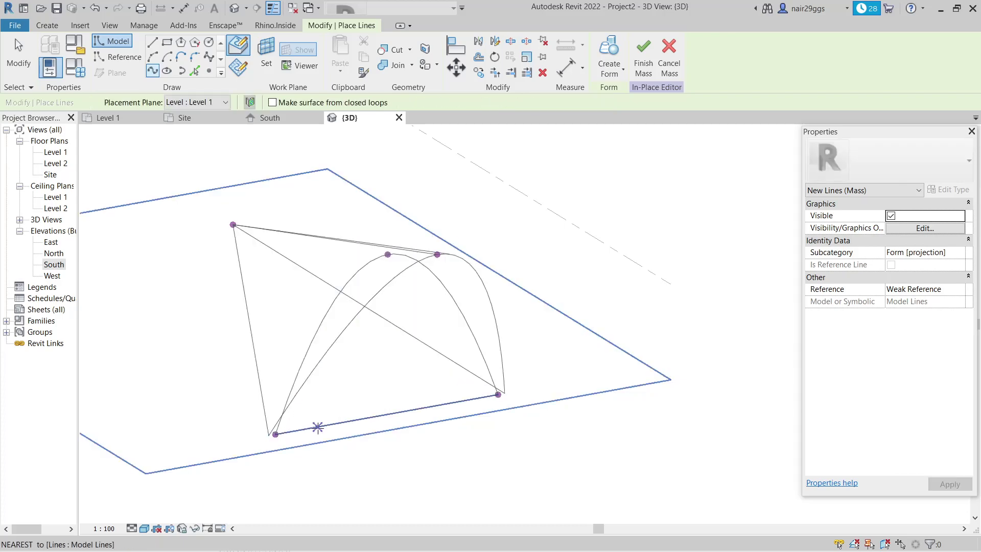
pyautogui.press('Escape')
pyautogui.press('Escape')
pyautogui.click(606, 61)
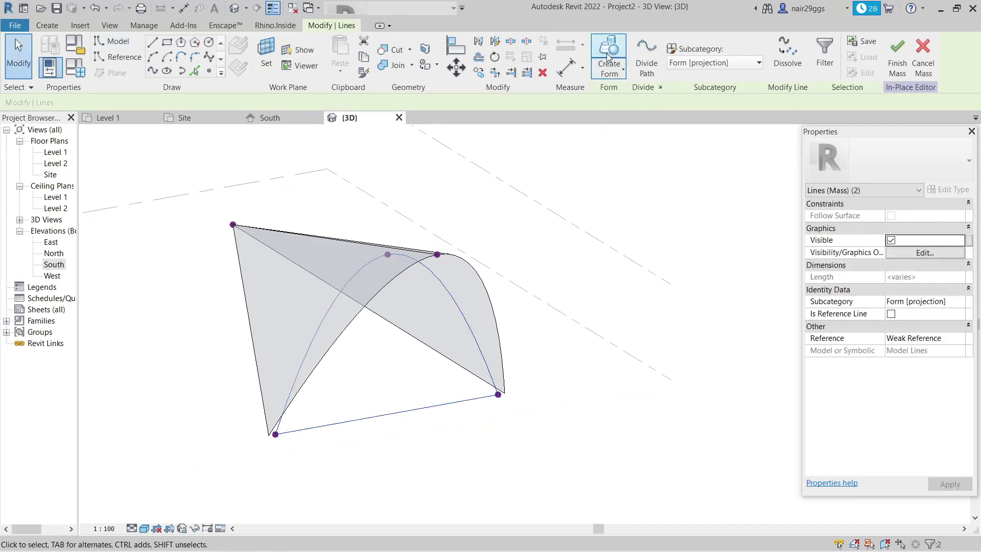
# Step: Make a surface form, finish the mass, and place a curtain system on the arched face
pyautogui.click(314, 461)
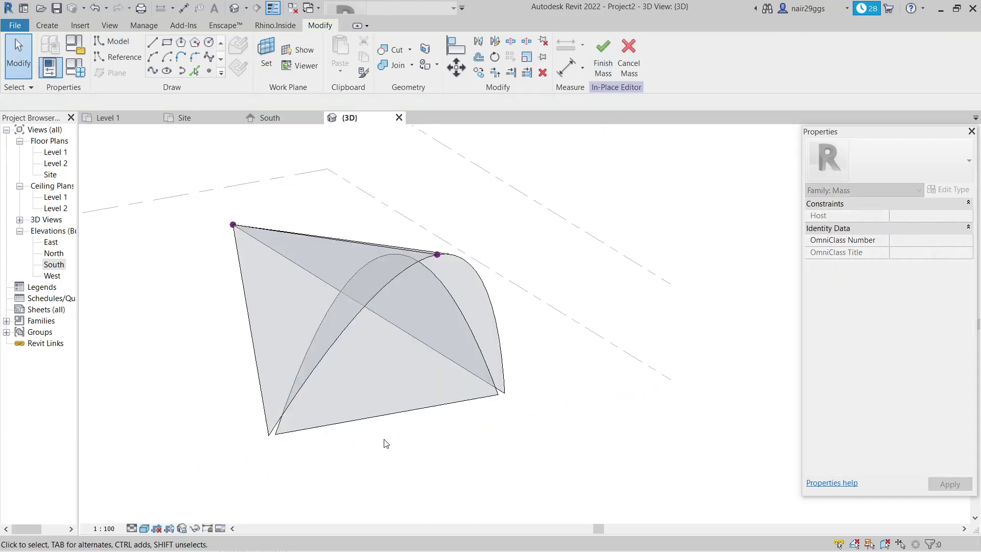
pyautogui.click(604, 65)
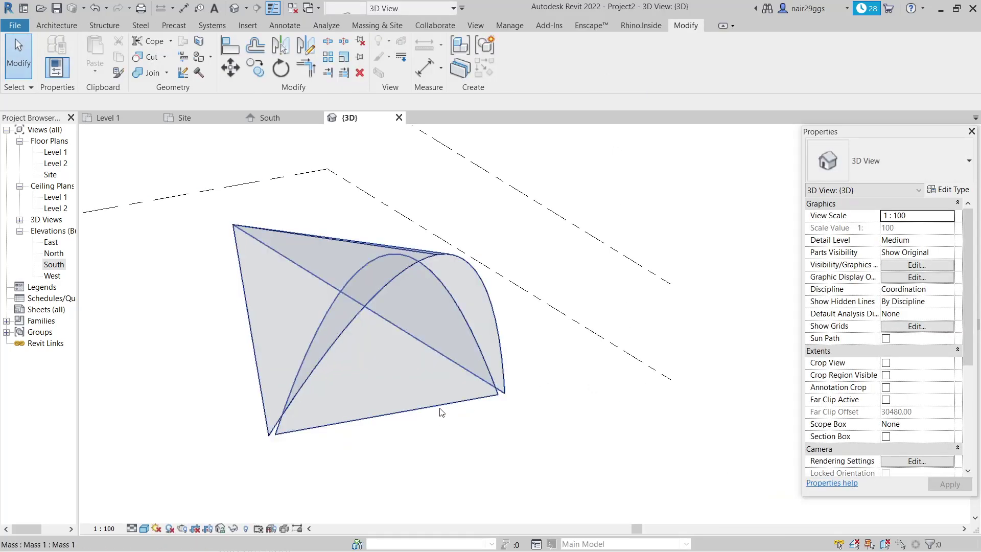
pyautogui.click(375, 26)
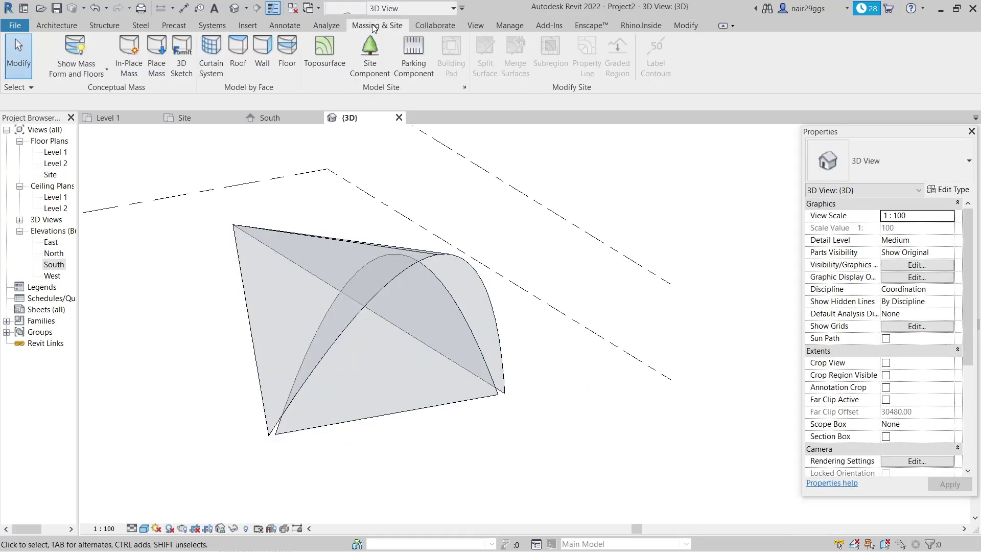
pyautogui.click(211, 51)
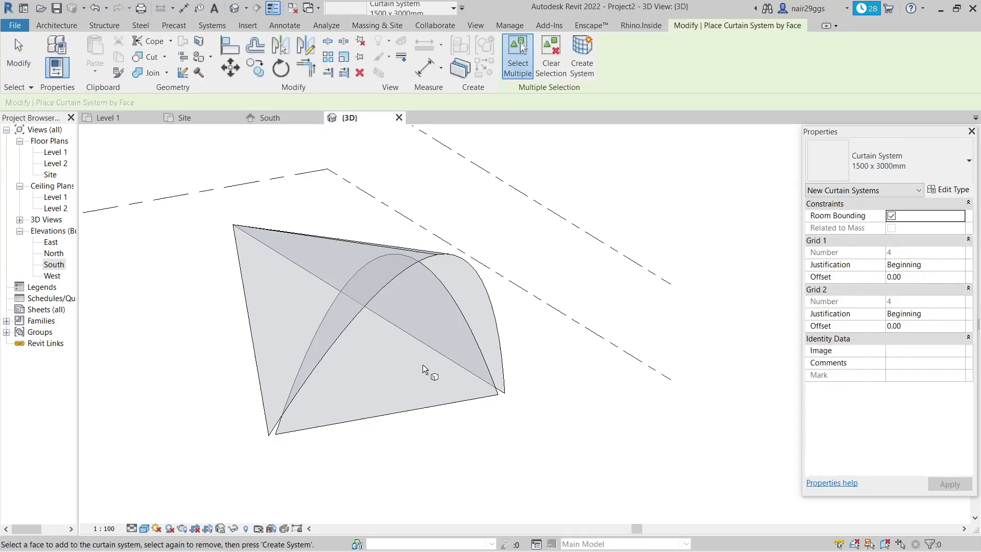
pyautogui.click(423, 405)
pyautogui.click(579, 72)
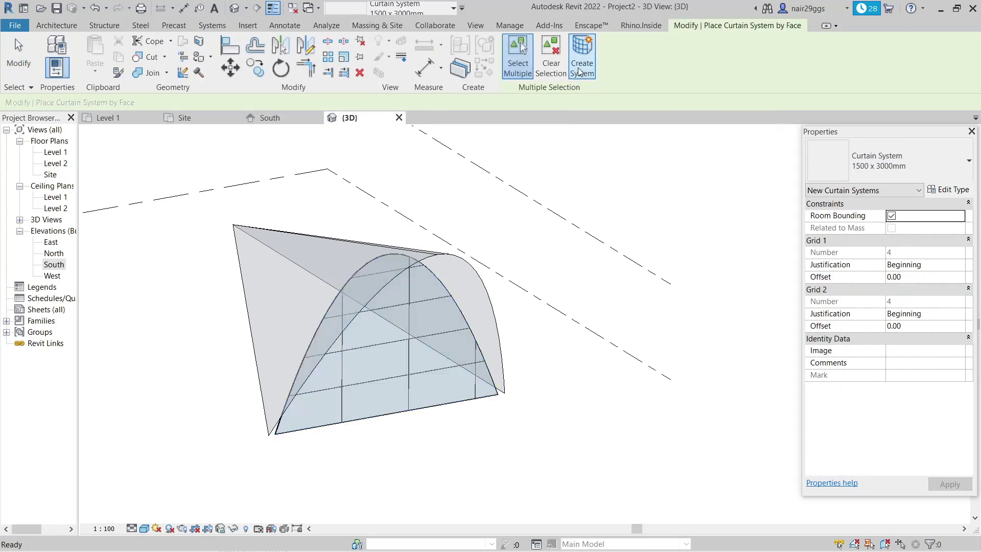
pyautogui.press('Escape')
pyautogui.click(454, 413)
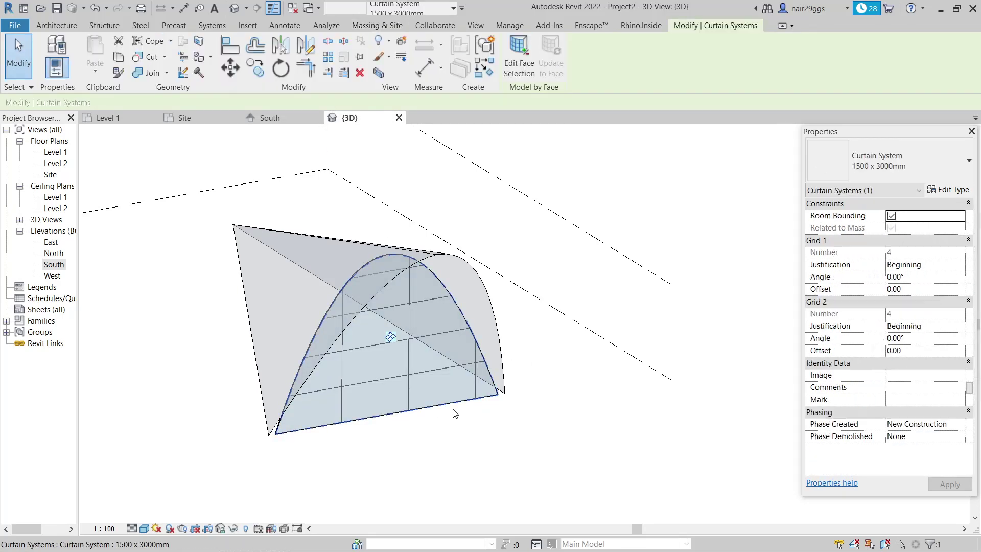
pyautogui.click(908, 163)
# Step: Set the curtain system type's Grid 1 and Grid 2 spacing to 75
pyautogui.click(933, 195)
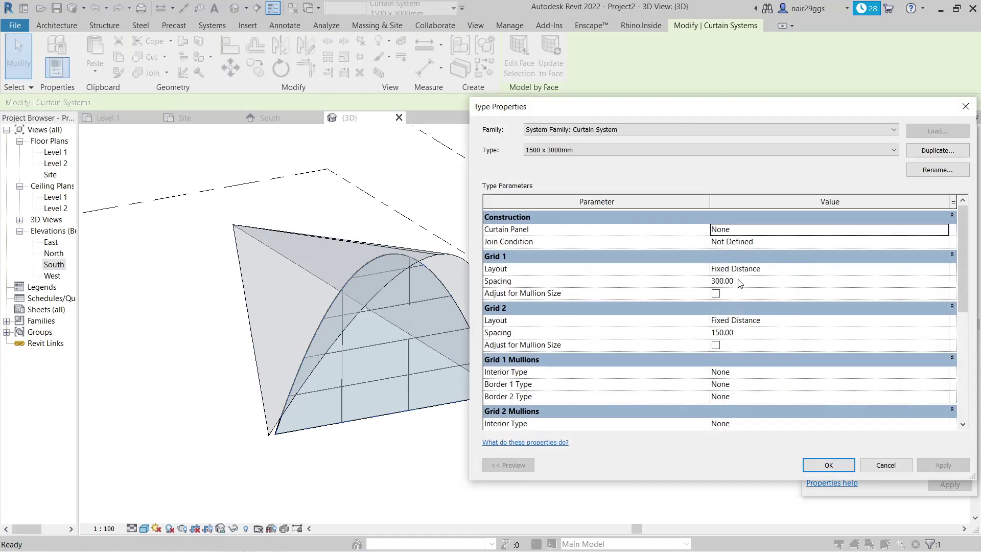
pyautogui.click(740, 284)
pyautogui.write('75')
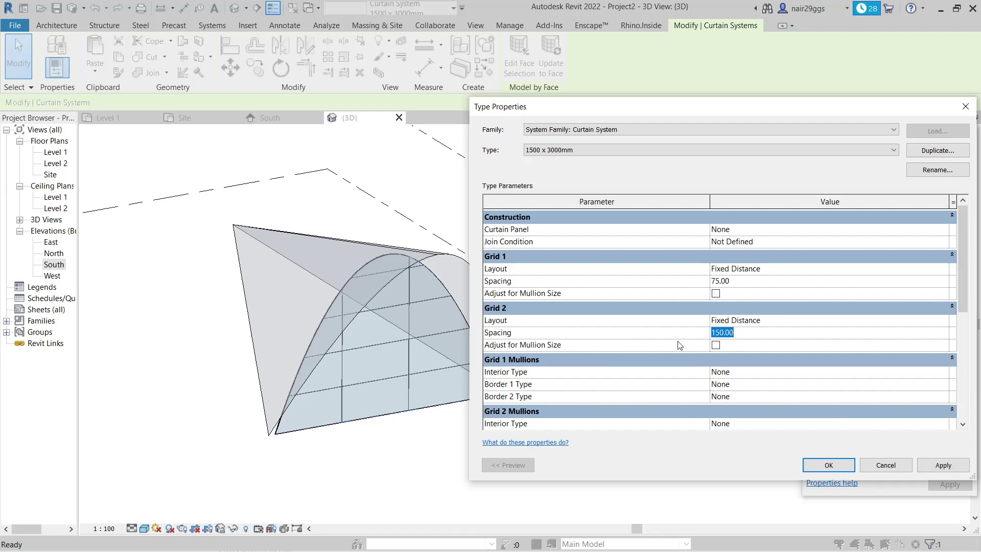
pyautogui.click(831, 466)
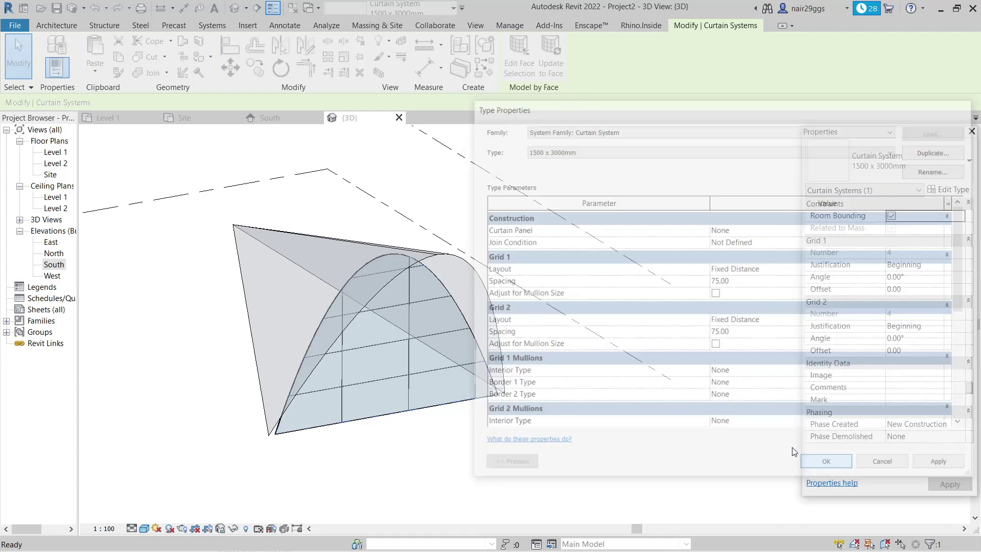
pyautogui.click(641, 433)
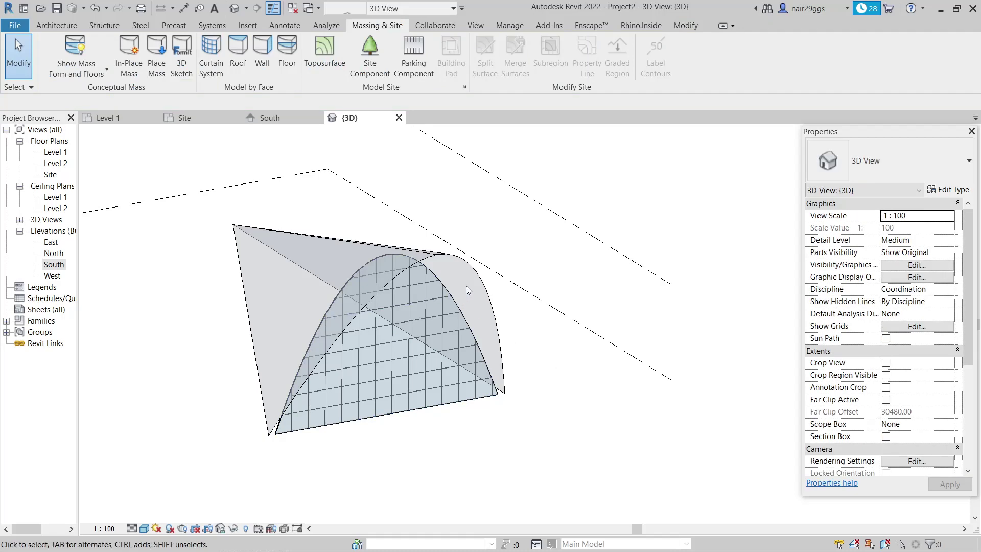
# Step: Place a wall on the sloped mass face with location line Finish Face: Interior
pyautogui.click(63, 23)
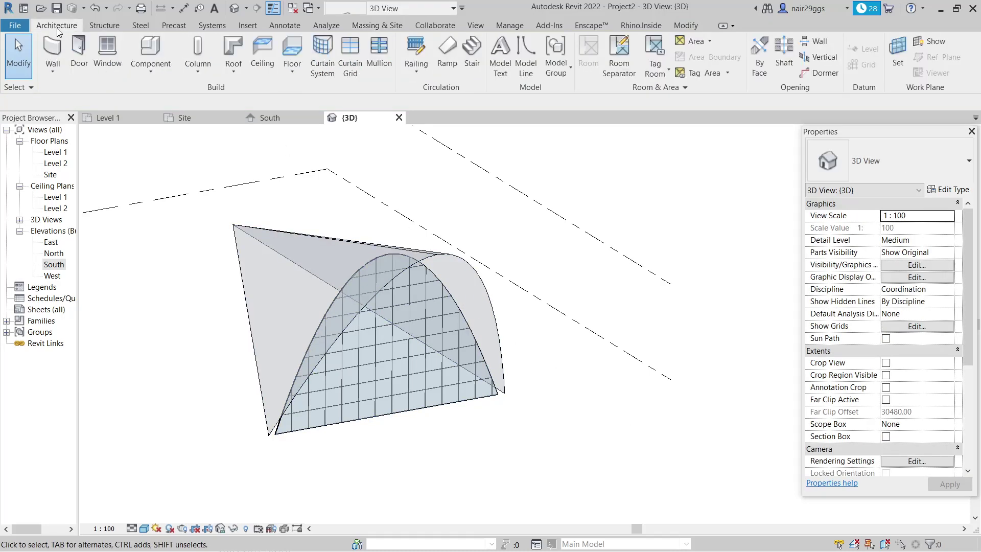
pyautogui.click(53, 71)
pyautogui.press('Escape')
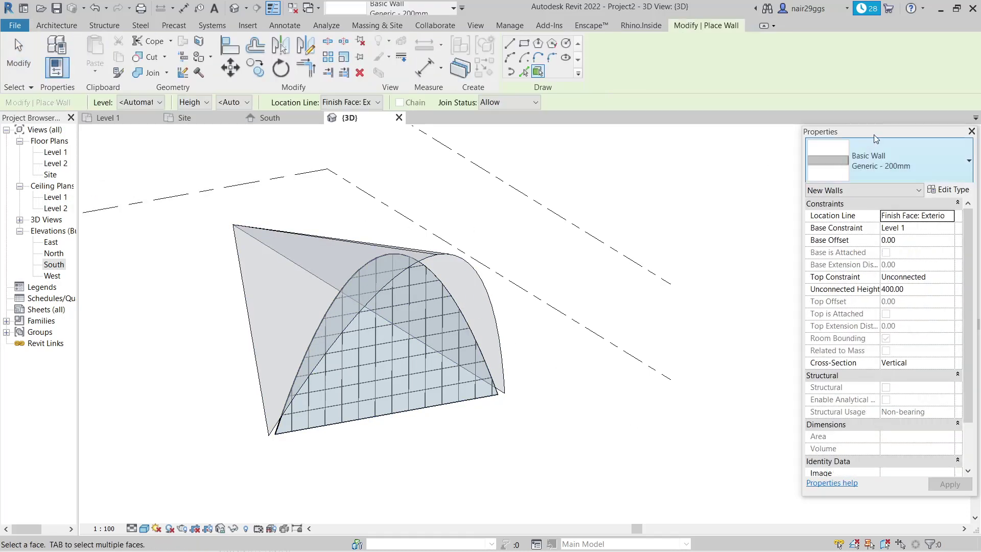
pyautogui.click(500, 330)
pyautogui.press('Escape')
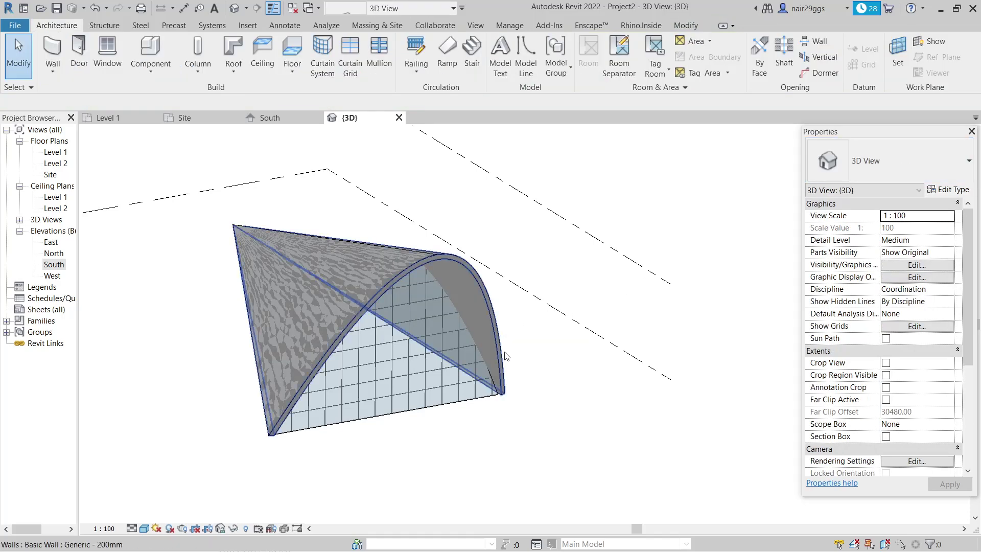
pyautogui.click(490, 353)
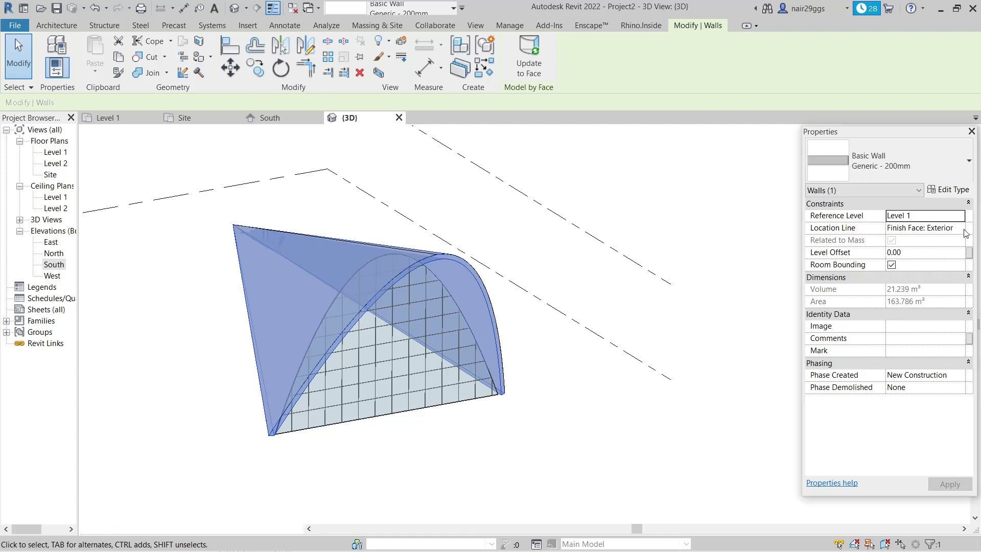
pyautogui.click(961, 228)
pyautogui.click(940, 271)
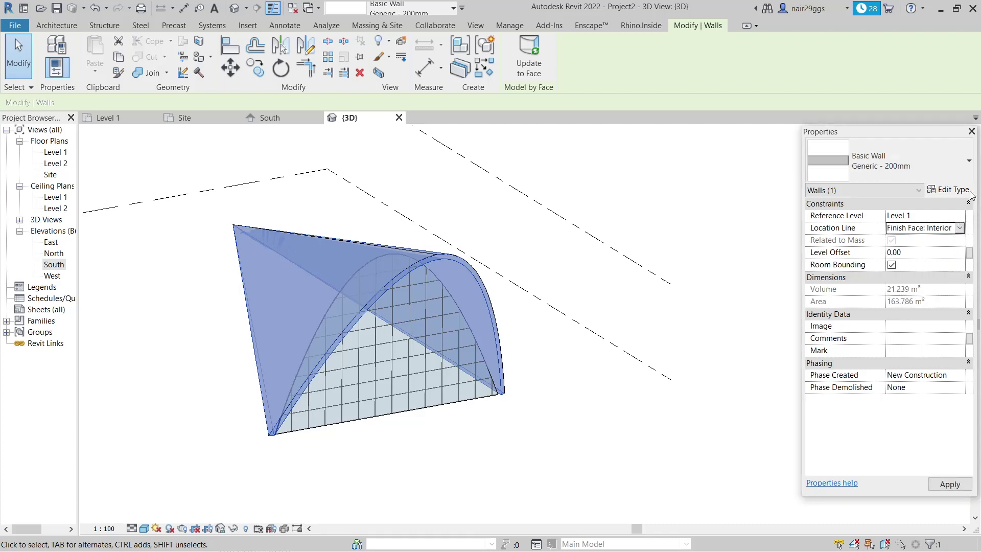
# Step: Give the wall type's structure layer 30.00 thickness and Clad - White material
pyautogui.click(954, 191)
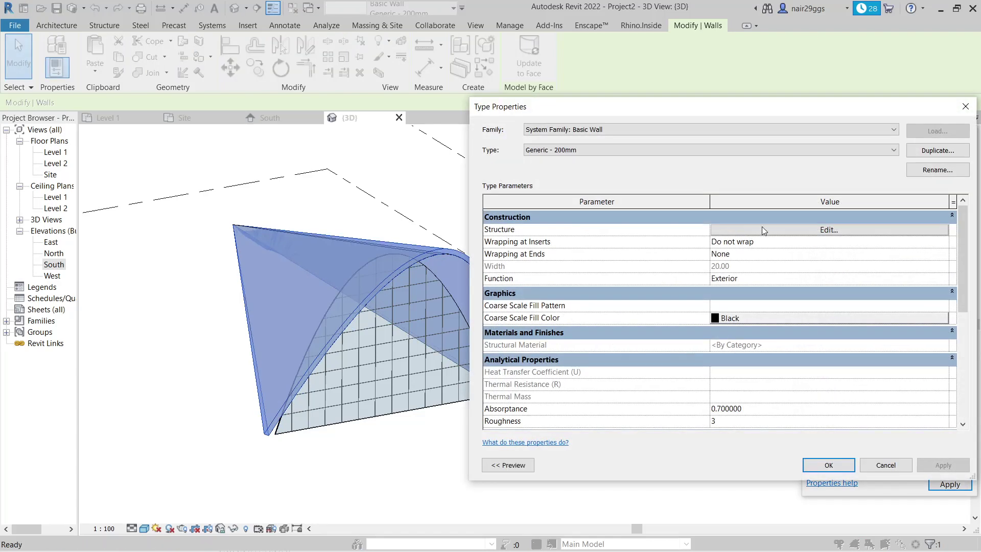
pyautogui.click(762, 230)
pyautogui.click(722, 229)
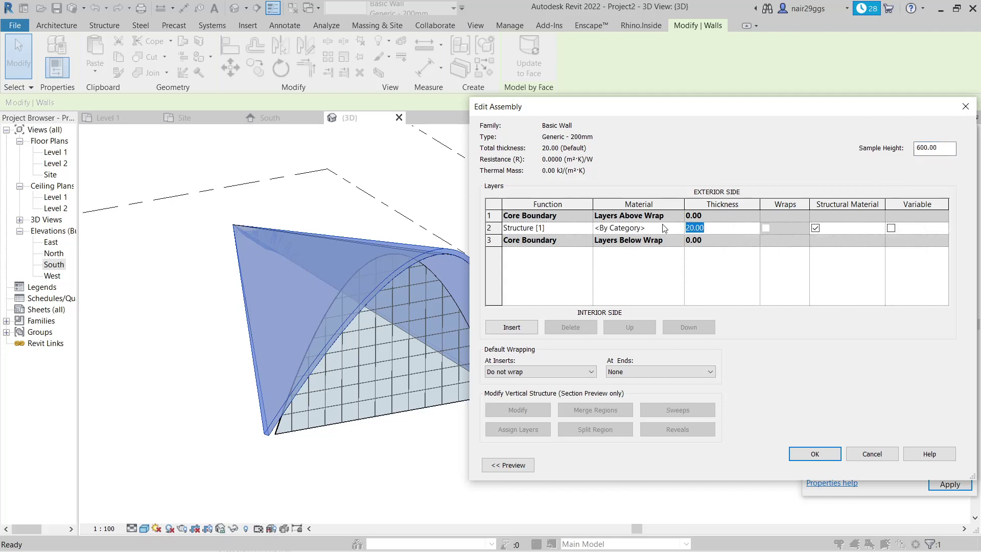
pyautogui.write('30')
pyautogui.click(677, 229)
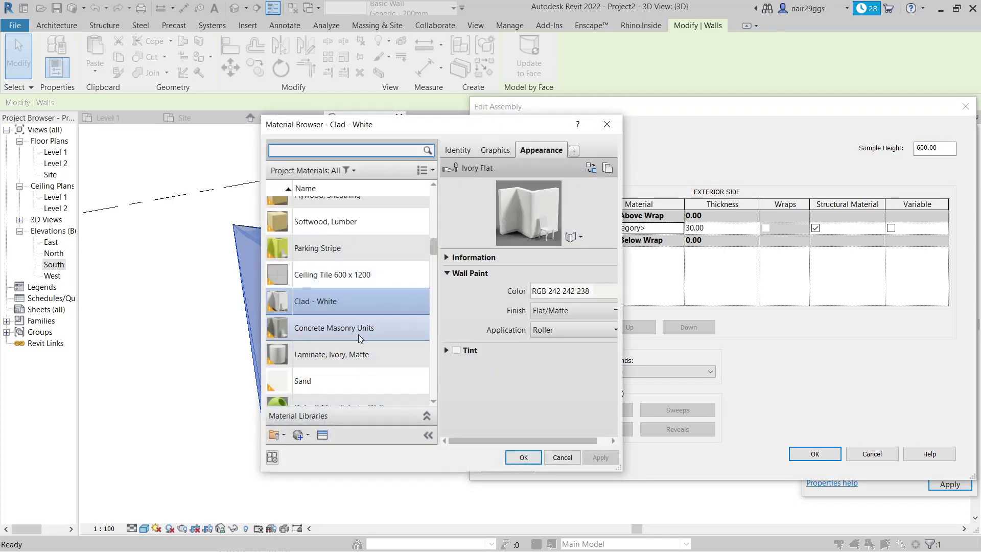
pyautogui.click(519, 458)
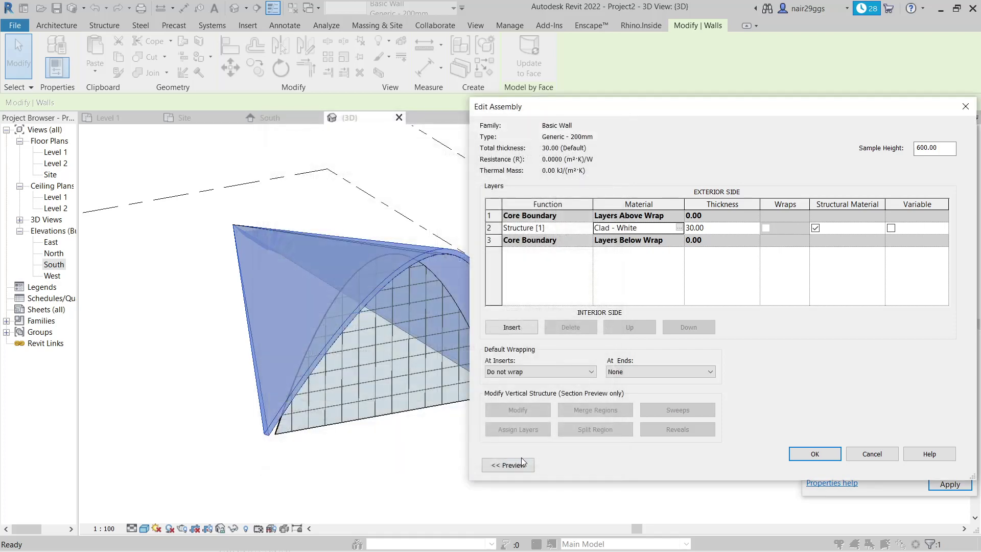
pyautogui.click(831, 455)
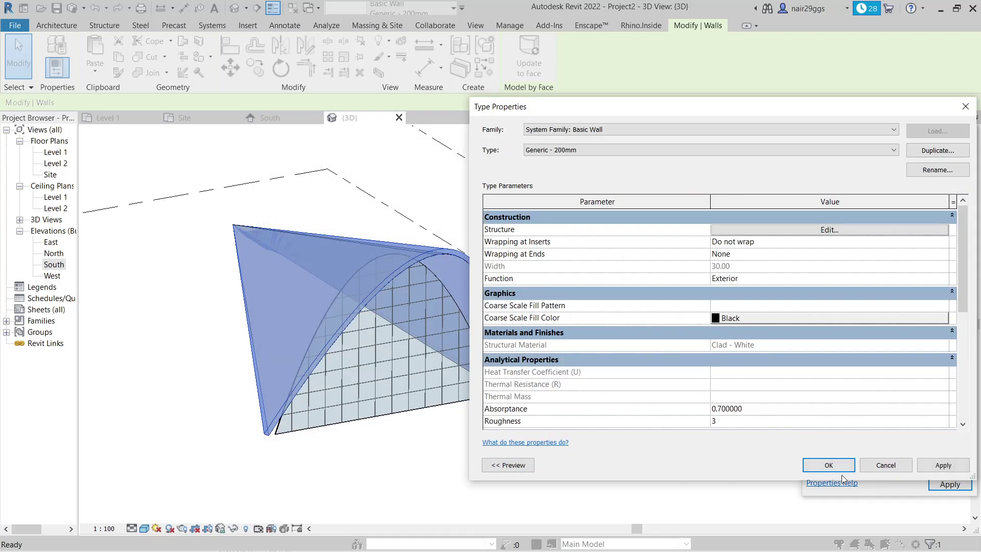
pyautogui.click(829, 465)
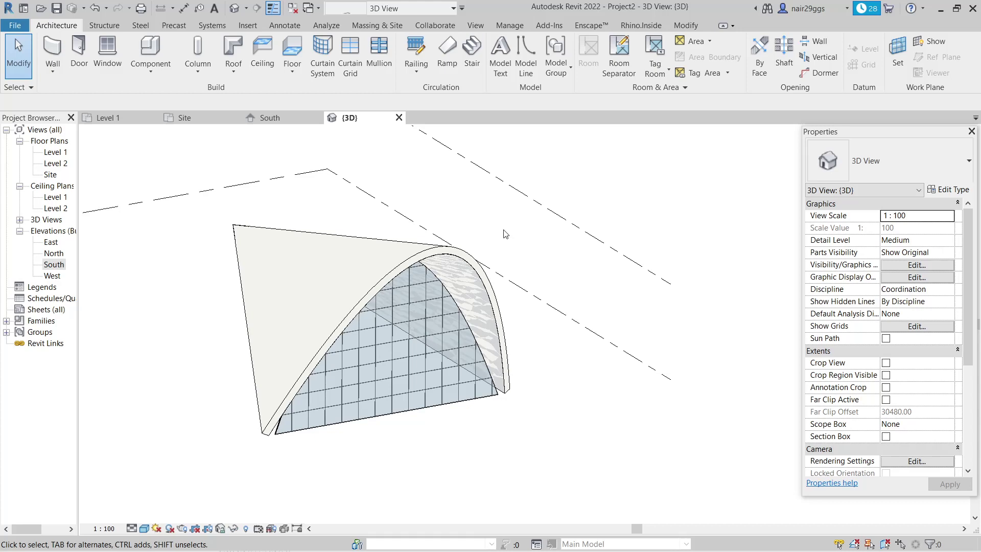
pyautogui.scroll(-2, 505, 234)
pyautogui.keyDown('shift'); pyautogui.moveTo(479, 286); pyautogui.dragTo(485, 275, button='middle'); pyautogui.keyUp('shift')
# Step: Hide the mass category in the 3D view and orbit to a front view of the arch
pyautogui.click(485, 275)
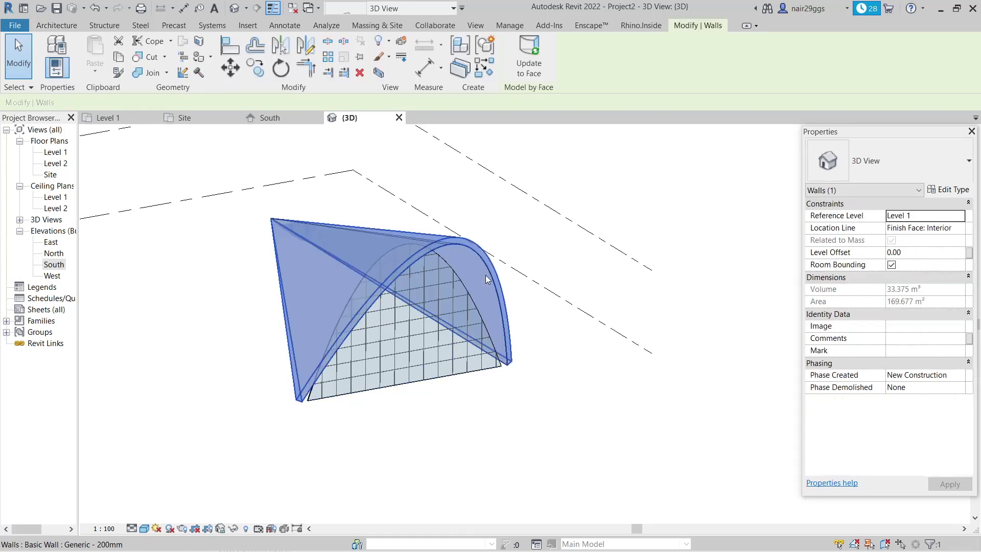
pyautogui.click(548, 412)
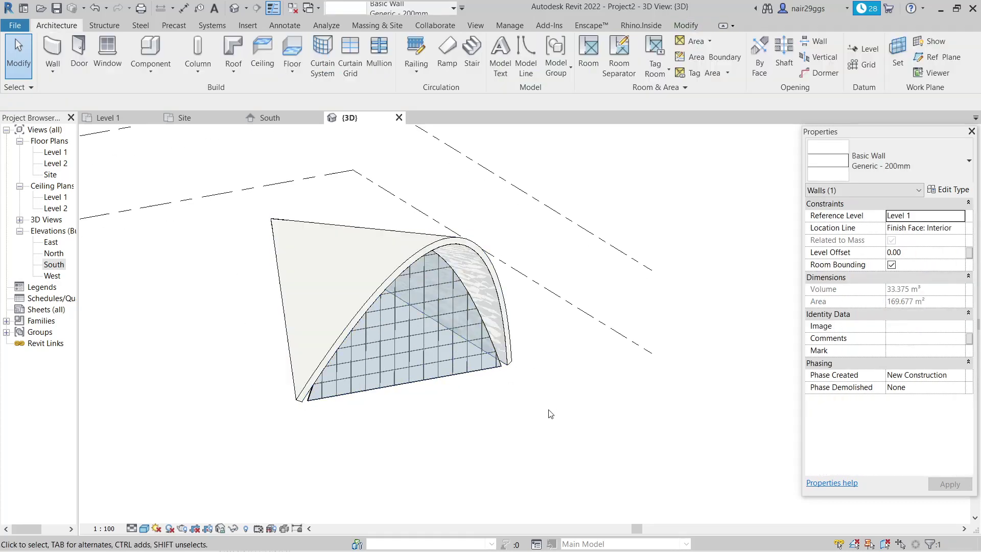
pyautogui.rightClick(501, 331)
pyautogui.moveTo(563, 118)
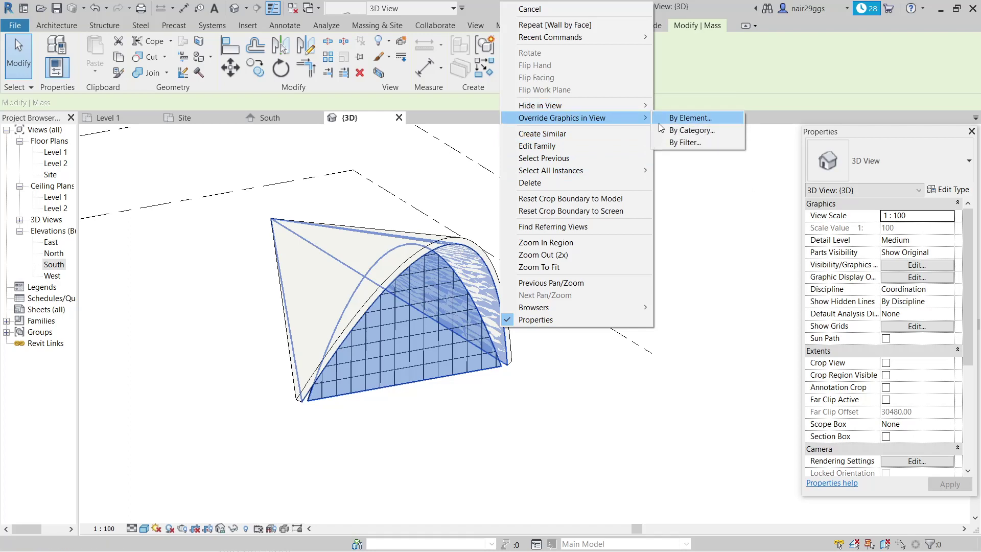
pyautogui.click(667, 119)
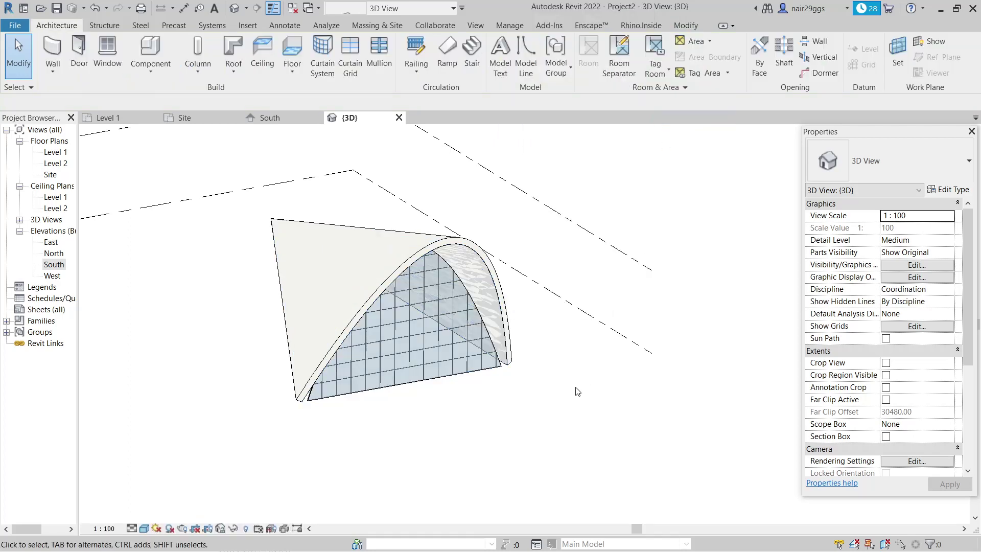
pyautogui.moveTo(515, 381)
pyautogui.keyDown('shift'); pyautogui.mouseDown(button='middle')
pyautogui.moveTo(481, 247)
pyautogui.moveTo(352, 359)
pyautogui.moveTo(532, 335)
pyautogui.moveTo(593, 298)
pyautogui.moveTo(612, 311)
pyautogui.moveTo(643, 256)
pyautogui.moveTo(584, 191)
pyautogui.moveTo(501, 306)
pyautogui.moveTo(409, 385)
pyautogui.mouseUp(button='middle'); pyautogui.keyUp('shift')
# Step: Set the curved wall's Location Line to Finish Face: Exterior, then orbit to view the arch
pyautogui.scroll(5, 288, 357)
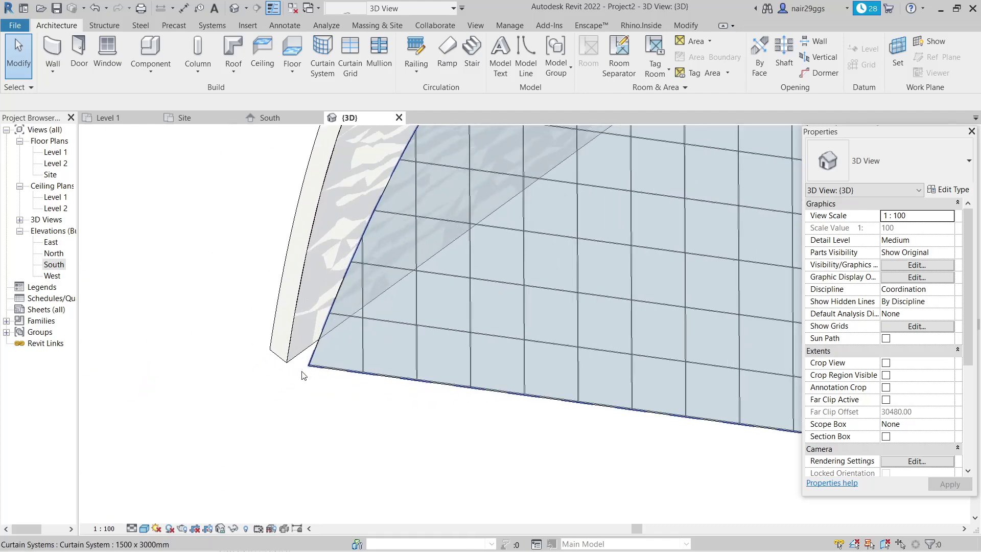
pyautogui.click(288, 357)
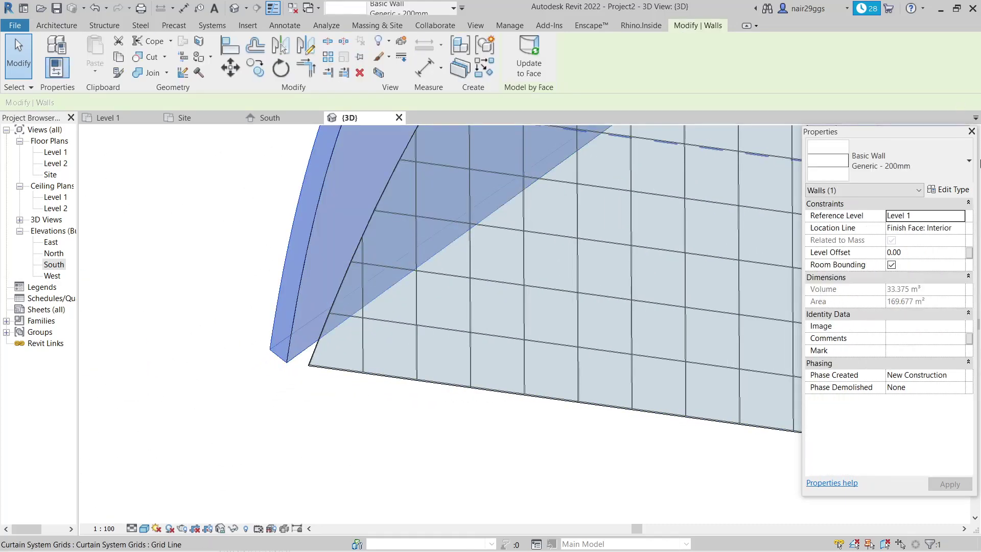
pyautogui.click(959, 231)
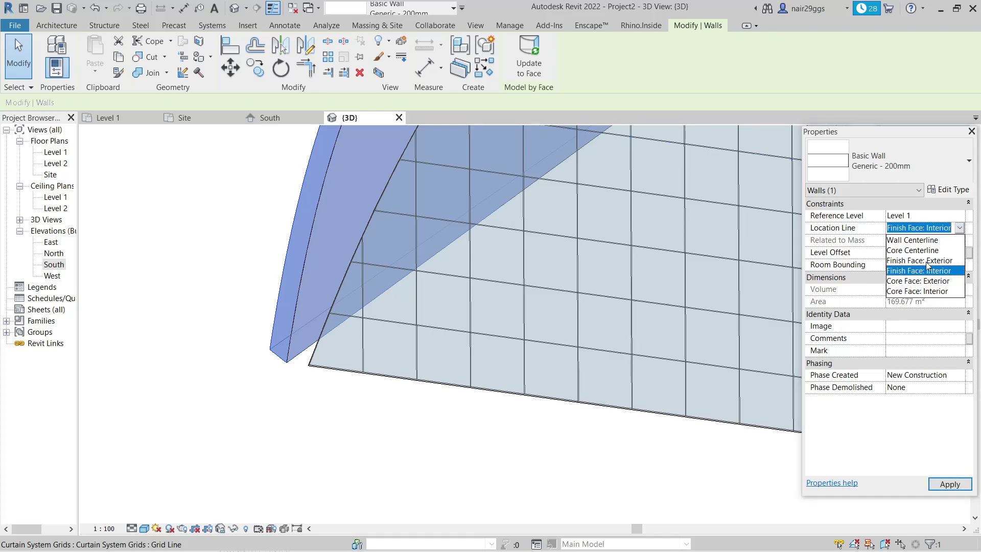
pyautogui.click(925, 261)
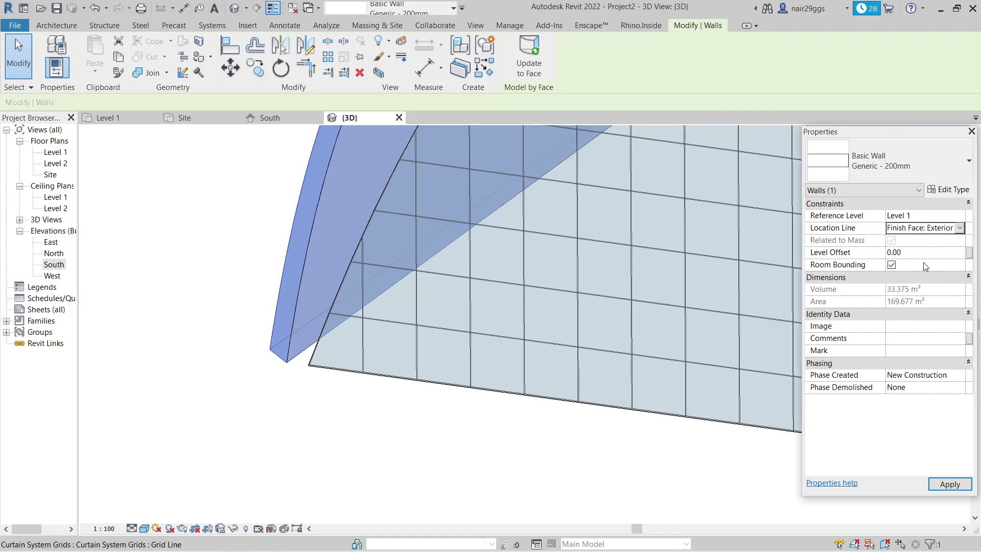
pyautogui.click(344, 376)
pyautogui.moveTo(344, 399)
pyautogui.keyDown('shift'); pyautogui.mouseDown(button='middle')
pyautogui.moveTo(344, 352)
pyautogui.moveTo(454, 394)
pyautogui.moveTo(569, 339)
pyautogui.moveTo(587, 346)
pyautogui.moveTo(579, 365)
pyautogui.mouseUp(button='middle'); pyautogui.keyUp('shift')
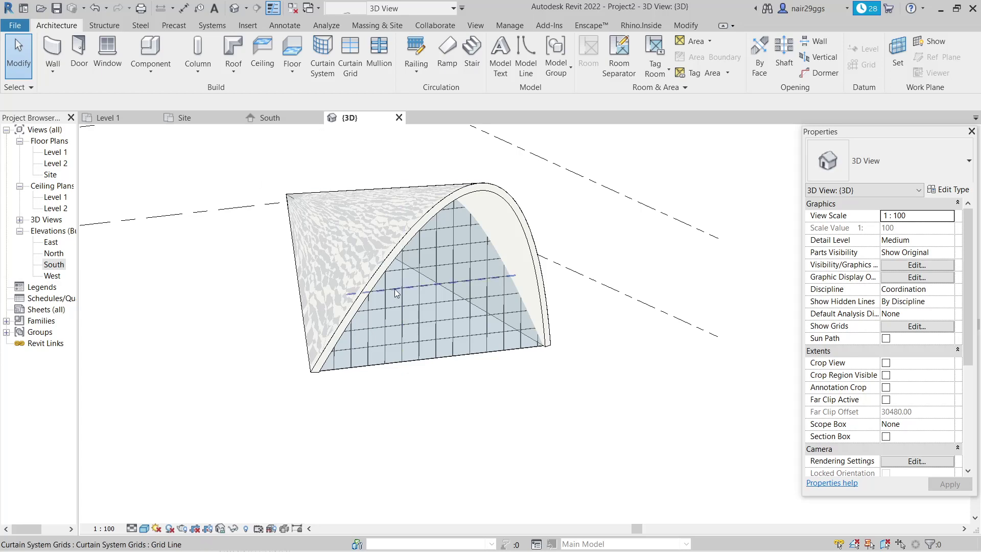
# Step: Select the curtain system and the arched wall together, then return to the Site plan
pyautogui.click(180, 118)
pyautogui.scroll(-2, 467, 309)
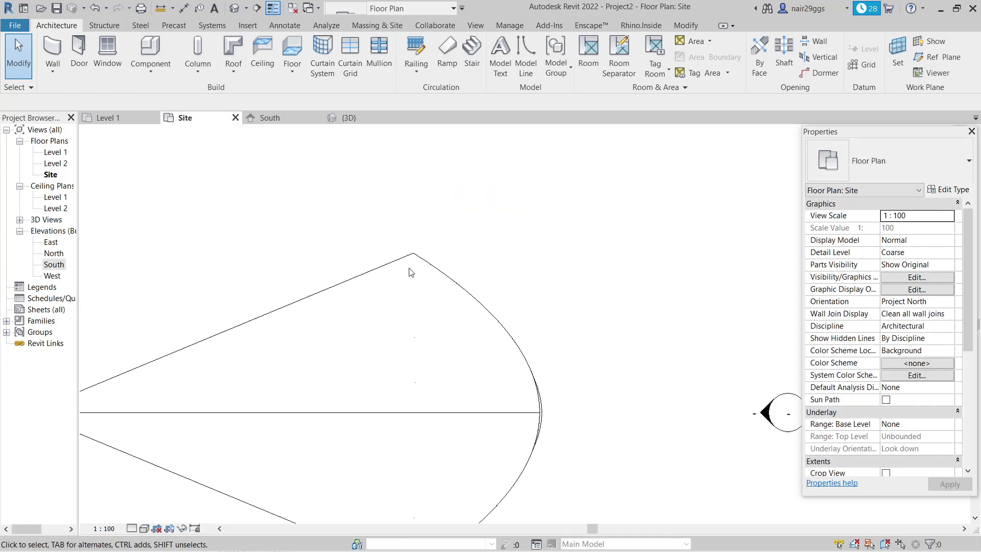
pyautogui.scroll(-2, 410, 267)
pyautogui.moveTo(202, 212); pyautogui.dragTo(494, 429)
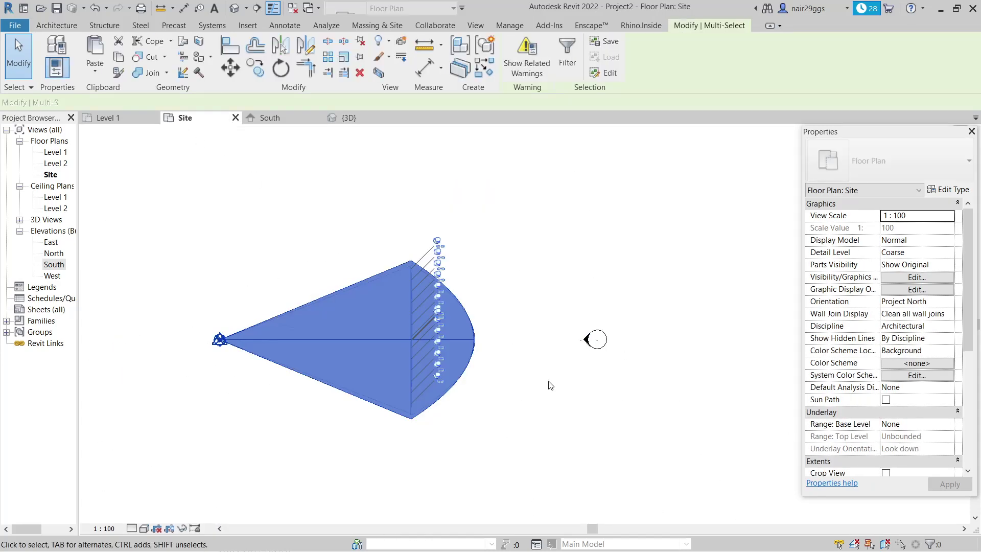
pyautogui.scroll(-1, 550, 382)
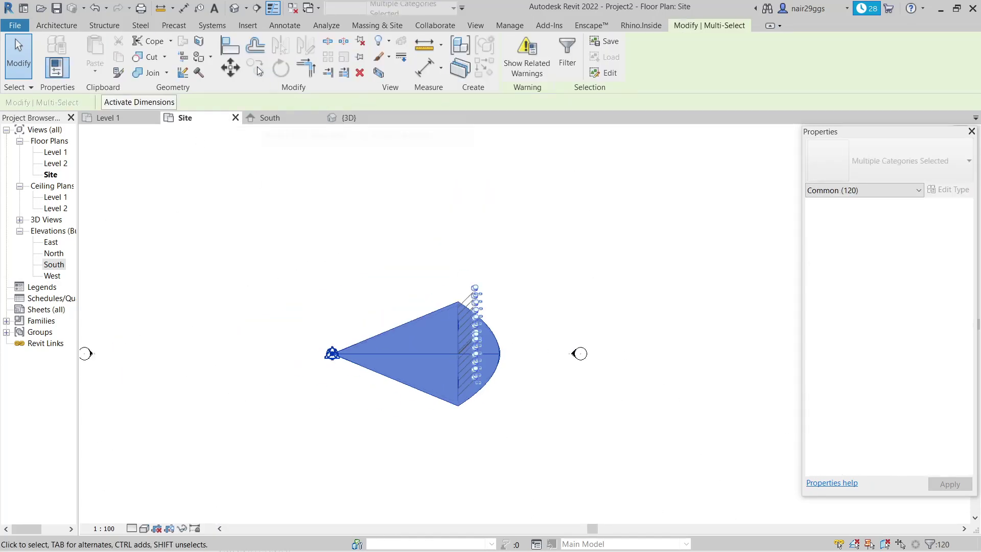
pyautogui.click(361, 73)
pyautogui.click(345, 117)
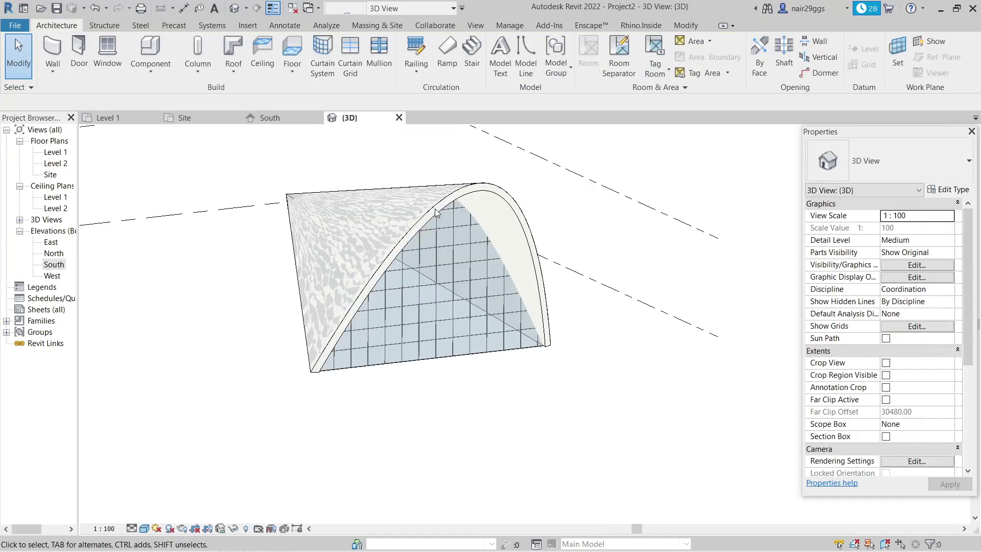
pyautogui.click(477, 357)
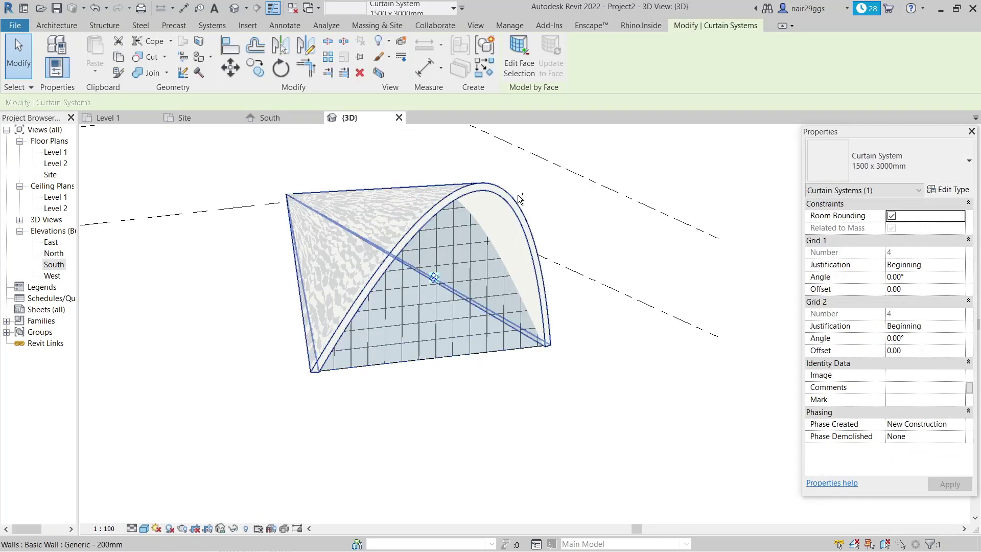
pyautogui.keyDown('ctrl'); pyautogui.click(517, 195); pyautogui.keyUp('ctrl')
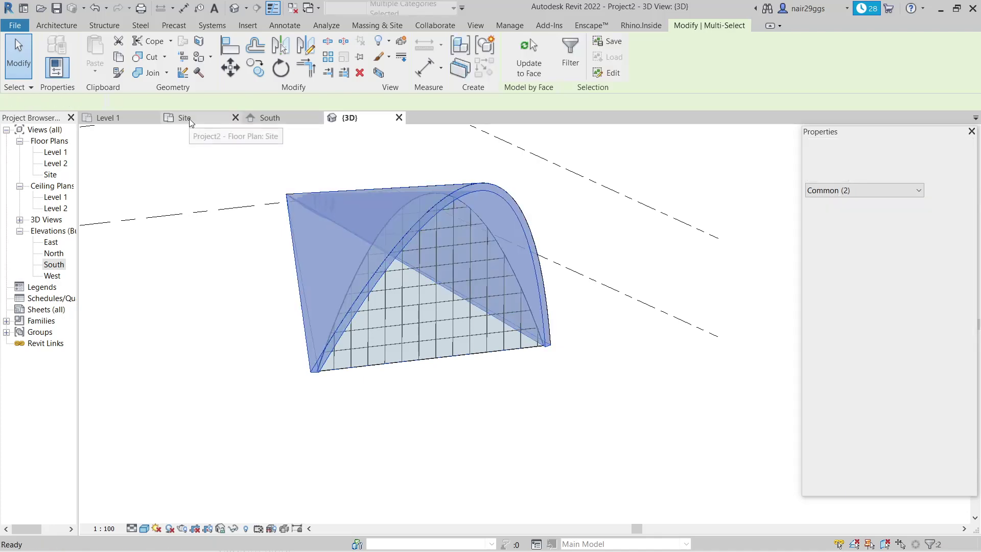
pyautogui.click(185, 118)
# Step: Radially array the selection 8 times at 45° around the centre point
pyautogui.click(328, 57)
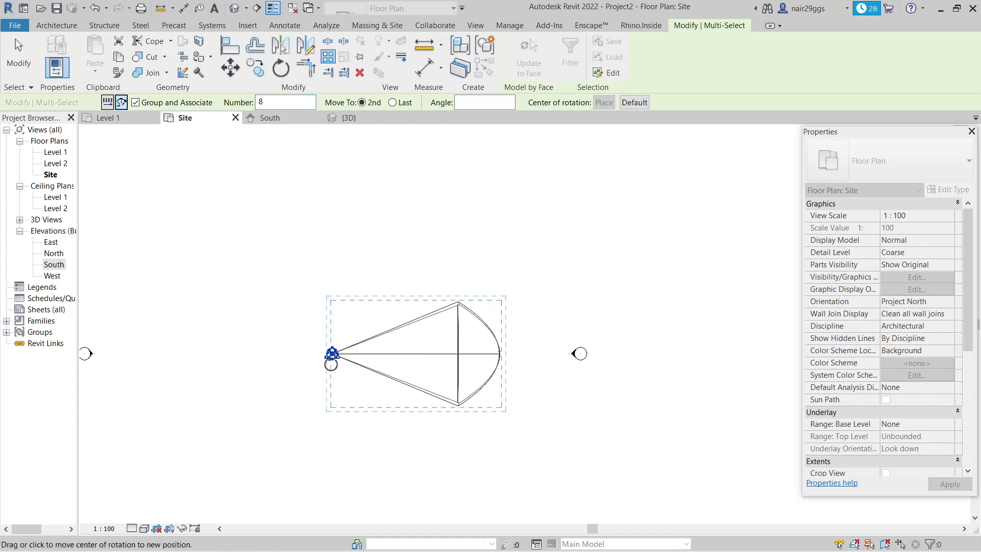
pyautogui.click(544, 352)
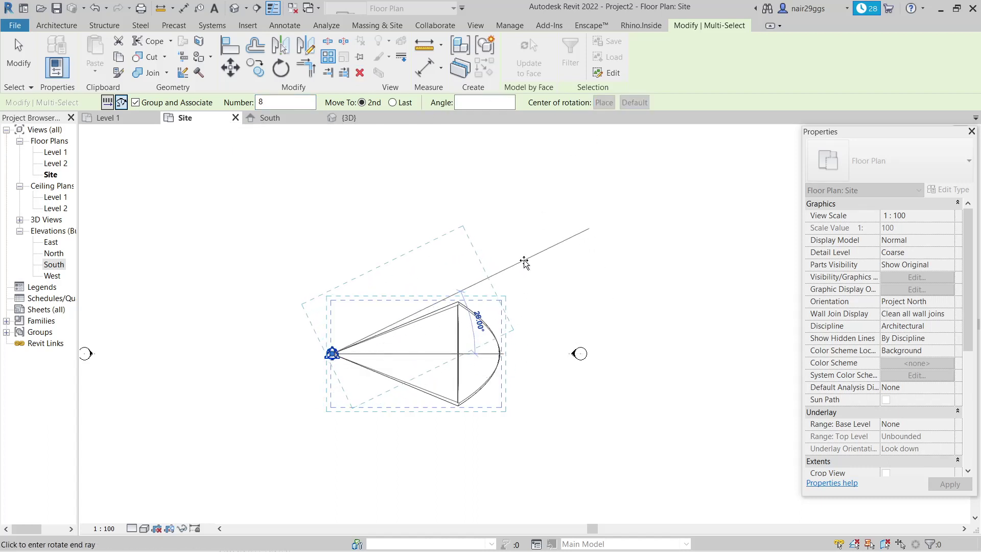
pyautogui.click(487, 190)
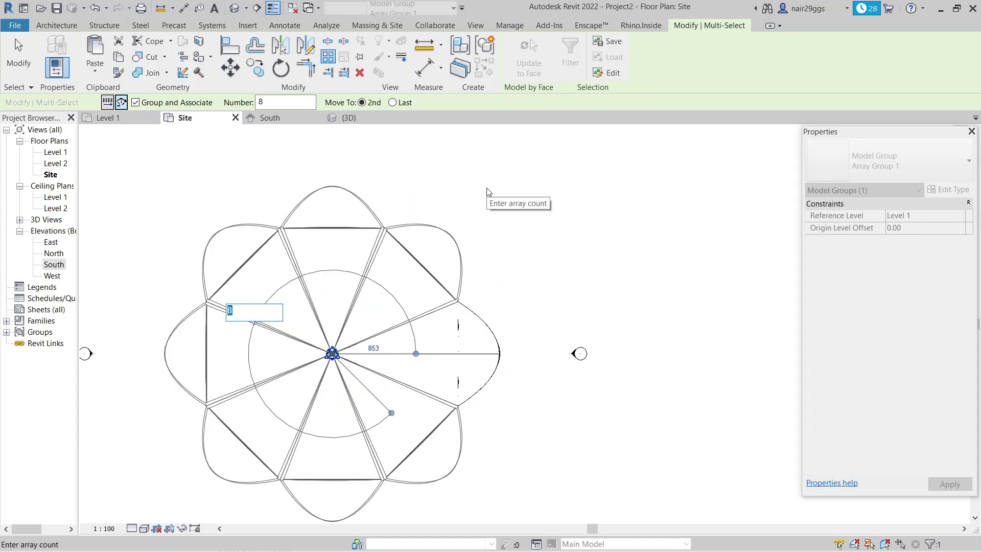
pyautogui.press('Return')
pyautogui.press('Escape')
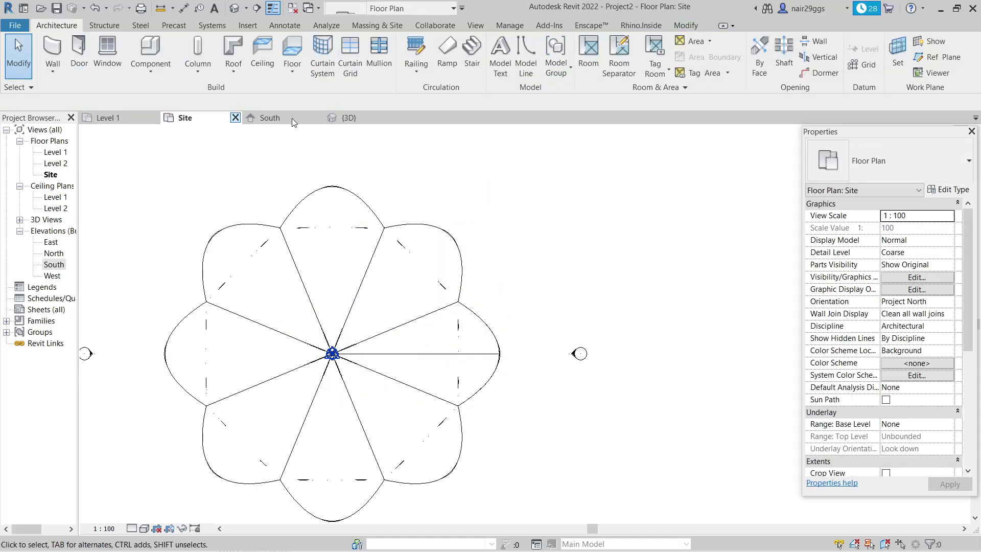
# Step: In the 3D view, turn on shadows and raise shadow intensity from 50 to 90
pyautogui.click(345, 118)
pyautogui.scroll(-2, 650, 397)
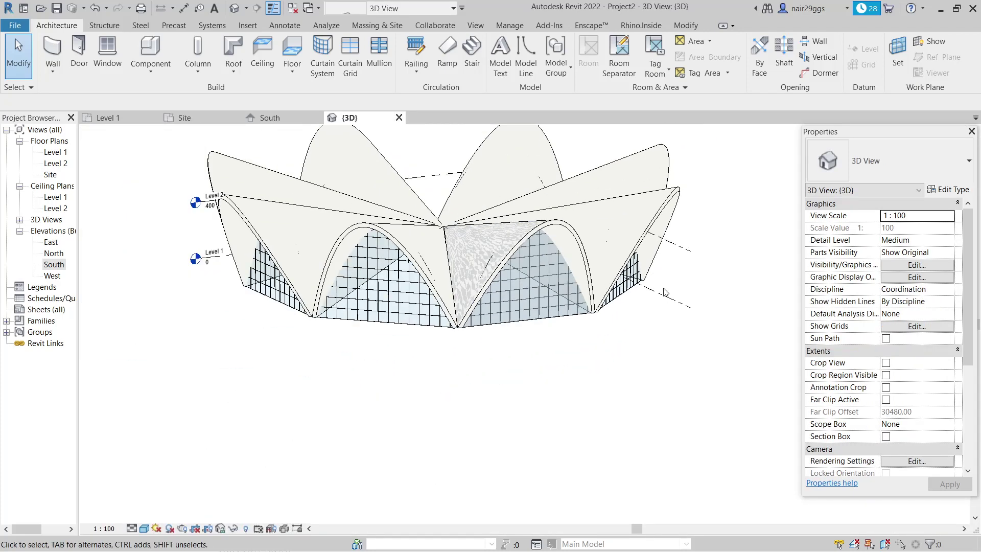
pyautogui.moveTo(650, 396)
pyautogui.keyDown('shift'); pyautogui.mouseDown(button='middle')
pyautogui.moveTo(580, 337)
pyautogui.moveTo(495, 396)
pyautogui.mouseUp(button='middle'); pyautogui.keyUp('shift')
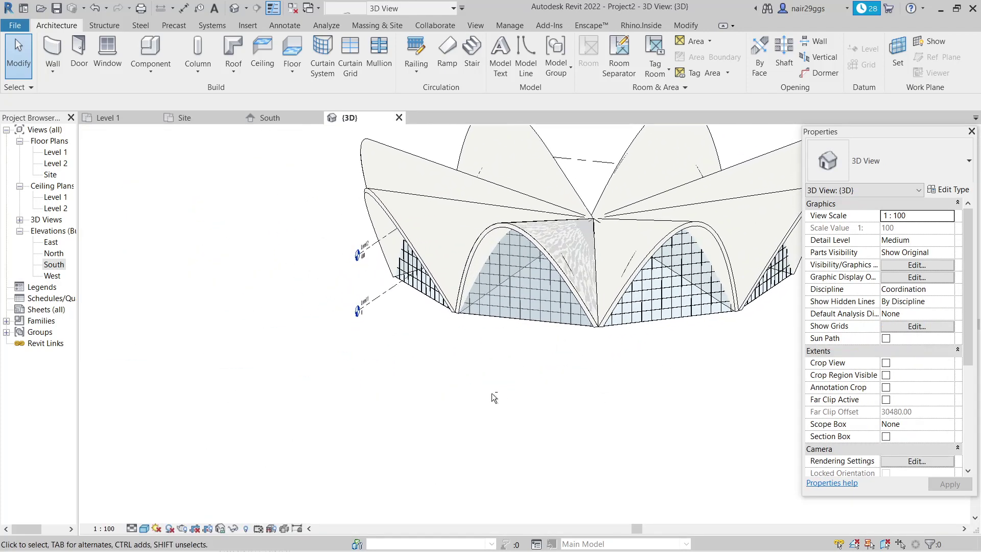
pyautogui.click(170, 530)
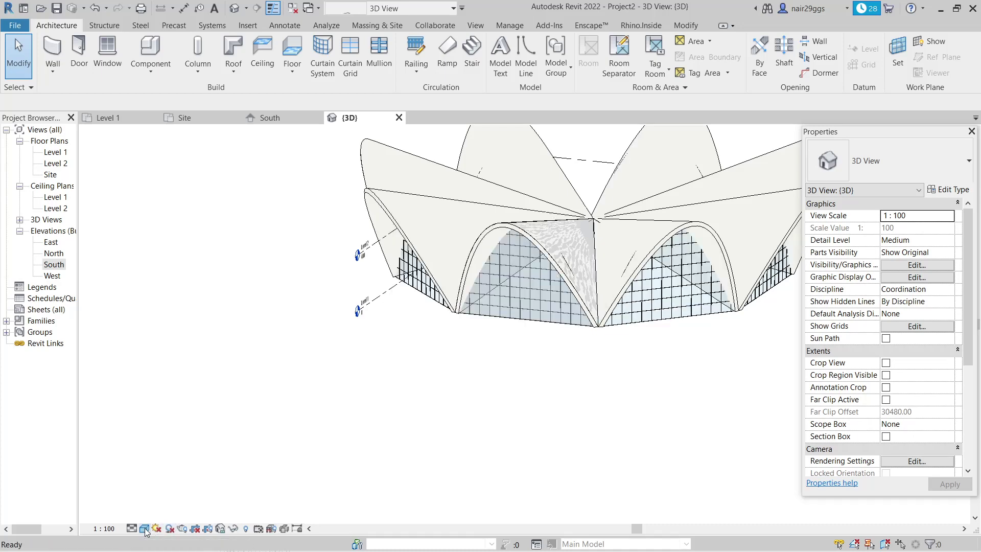
pyautogui.click(144, 529)
pyautogui.click(164, 446)
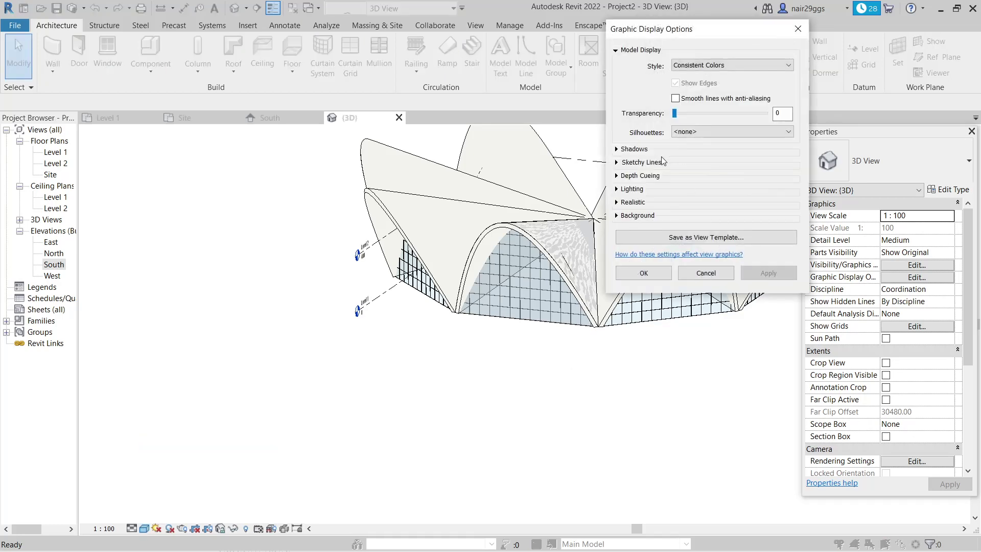
pyautogui.click(617, 149)
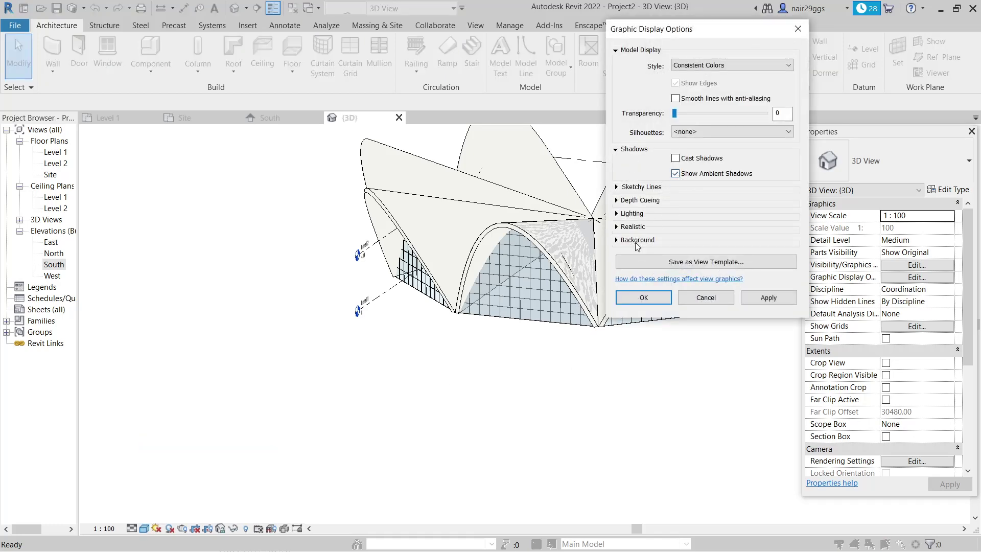
pyautogui.click(618, 241)
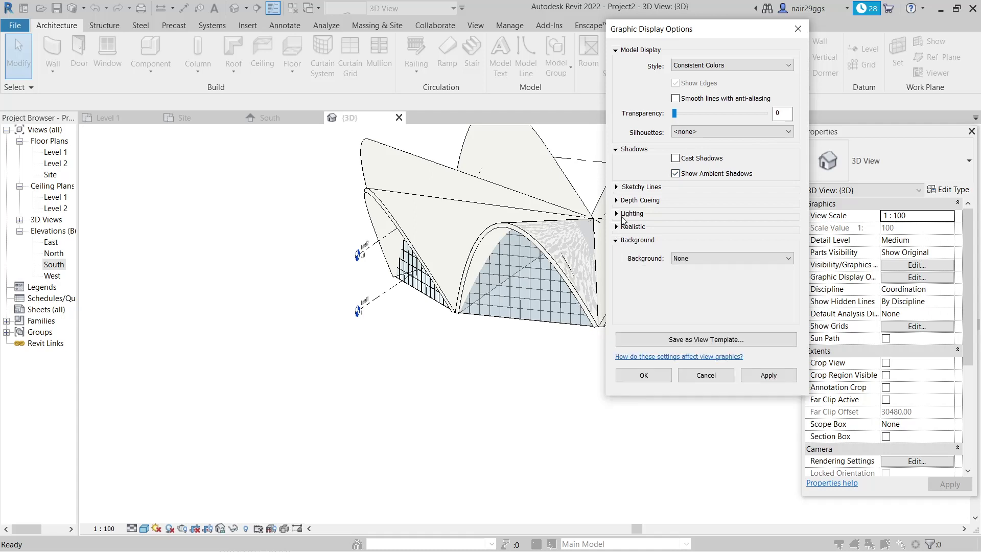
pyautogui.click(618, 214)
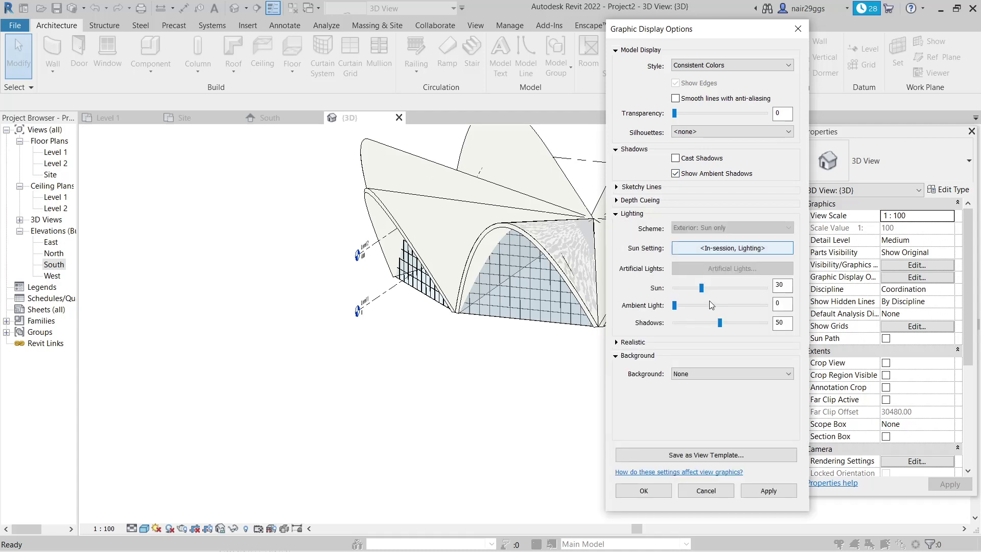
pyautogui.moveTo(732, 324); pyautogui.dragTo(756, 322)
pyautogui.click(784, 491)
pyautogui.click(645, 492)
# Step: Switch the 3D view to the Realistic visual style, then go to the Site plan
pyautogui.scroll(-2, 221, 414)
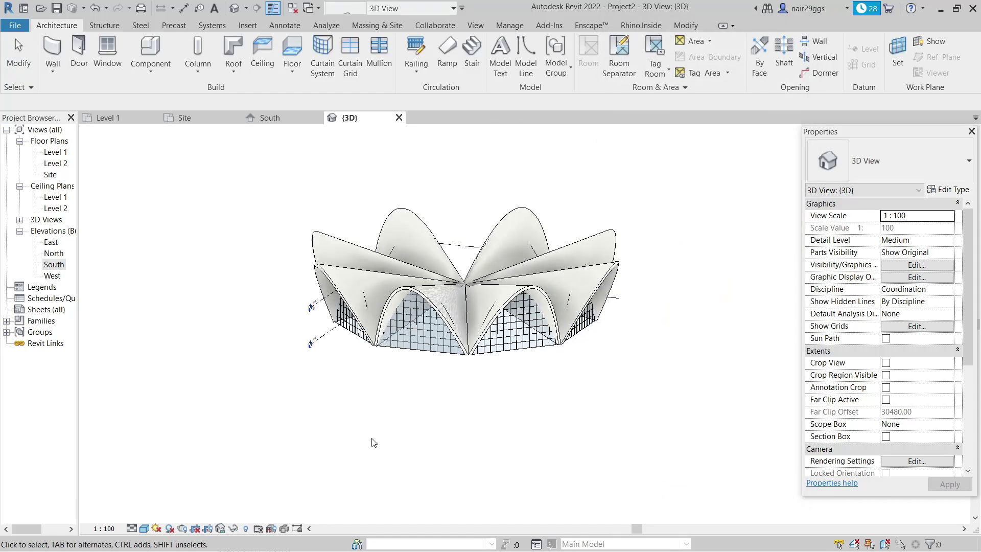
pyautogui.moveTo(373, 443)
pyautogui.keyDown('shift'); pyautogui.mouseDown(button='middle')
pyautogui.moveTo(608, 390)
pyautogui.moveTo(552, 371)
pyautogui.moveTo(402, 404)
pyautogui.mouseUp(button='middle'); pyautogui.keyUp('shift')
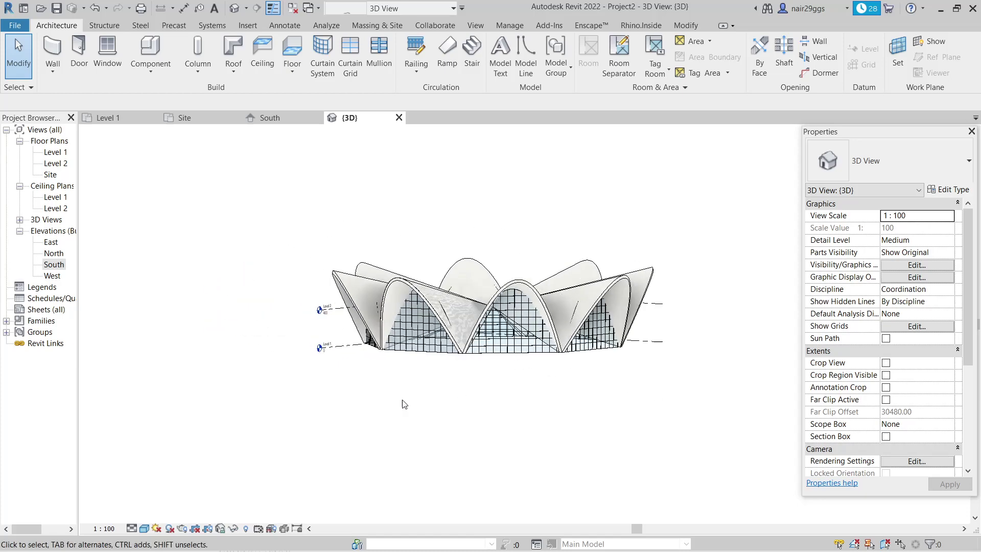
pyautogui.click(145, 529)
pyautogui.click(163, 505)
pyautogui.click(145, 529)
pyautogui.click(169, 517)
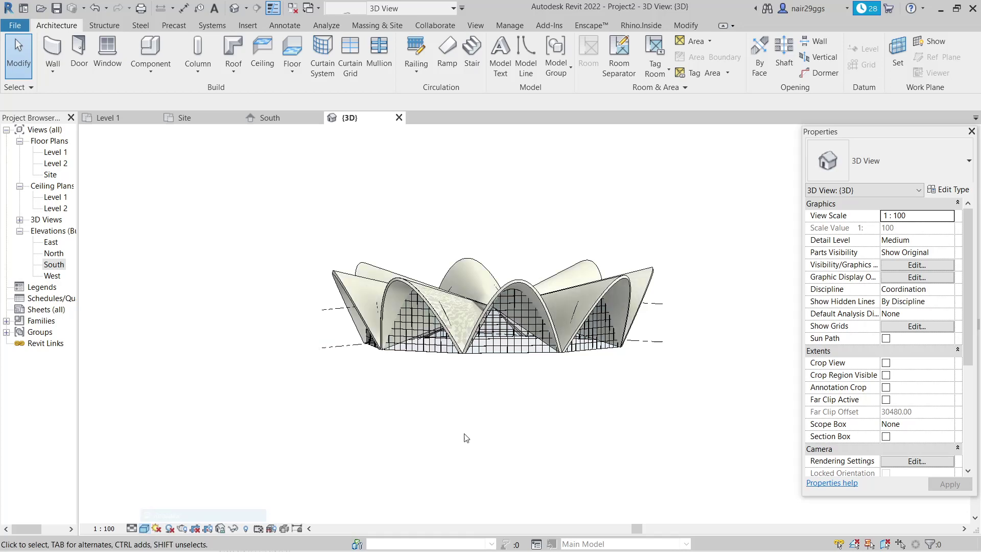
pyautogui.moveTo(466, 438)
pyautogui.keyDown('shift'); pyautogui.mouseDown(button='middle')
pyautogui.moveTo(592, 372)
pyautogui.moveTo(640, 398)
pyautogui.moveTo(640, 415)
pyautogui.mouseUp(button='middle'); pyautogui.keyUp('shift')
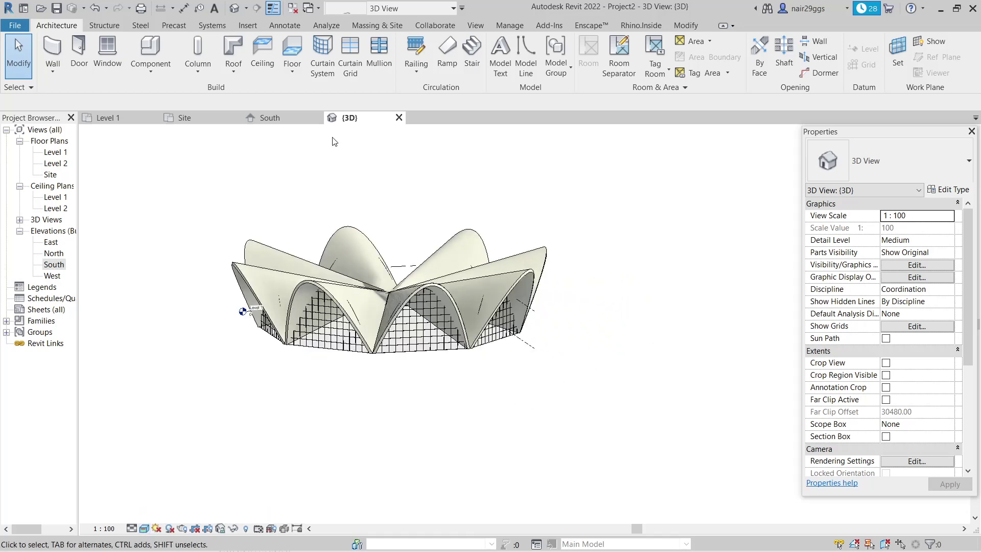
pyautogui.click(208, 119)
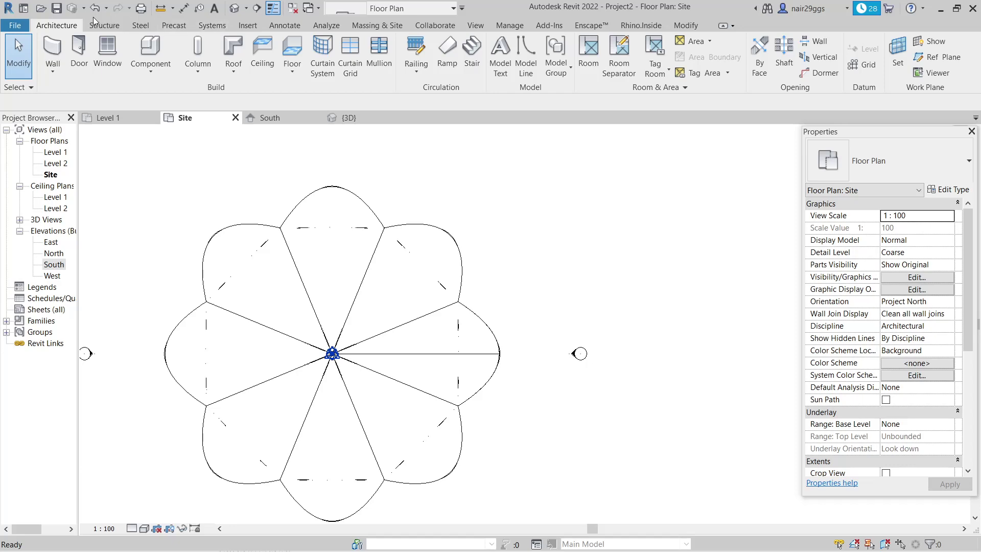
# Step: Draw a Generic 300mm circular floor of radius 2200 centred on the flower's centre
pyautogui.click(293, 53)
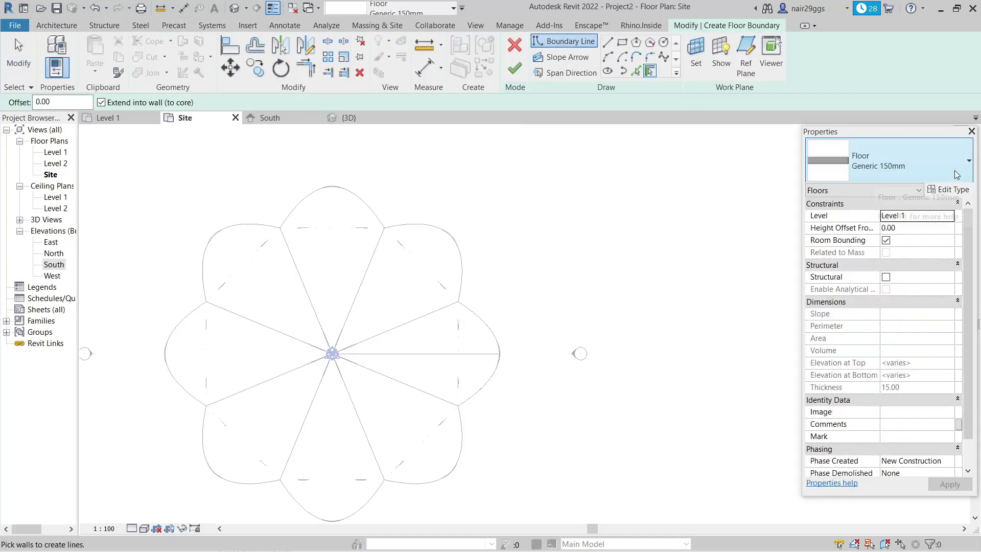
pyautogui.click(951, 190)
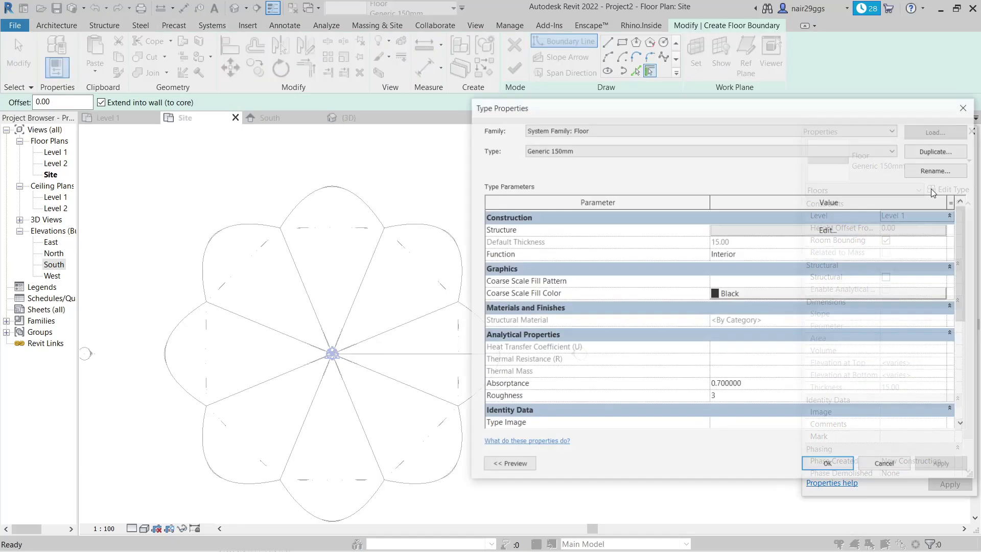
pyautogui.click(966, 106)
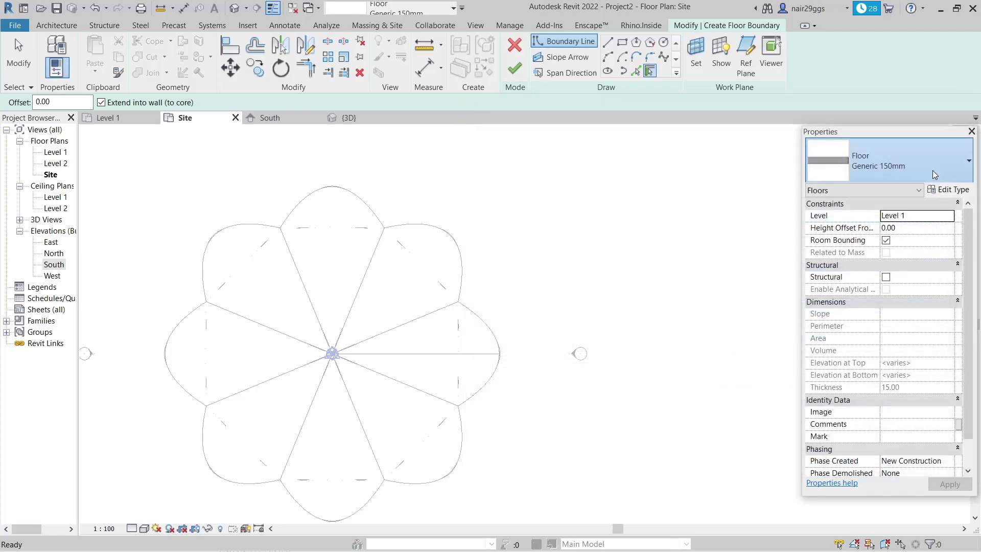
pyautogui.click(934, 170)
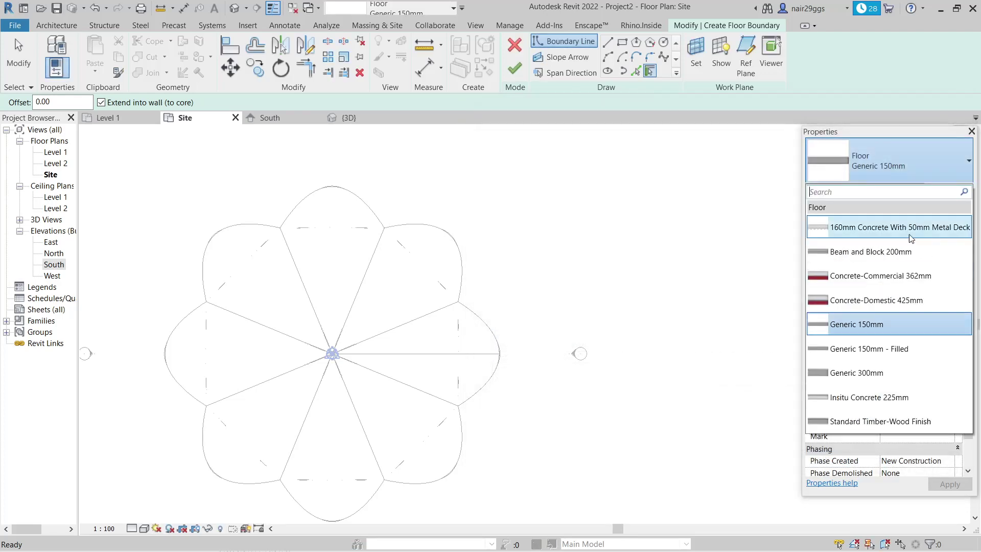
pyautogui.click(886, 368)
pyautogui.scroll(-1, 634, 266)
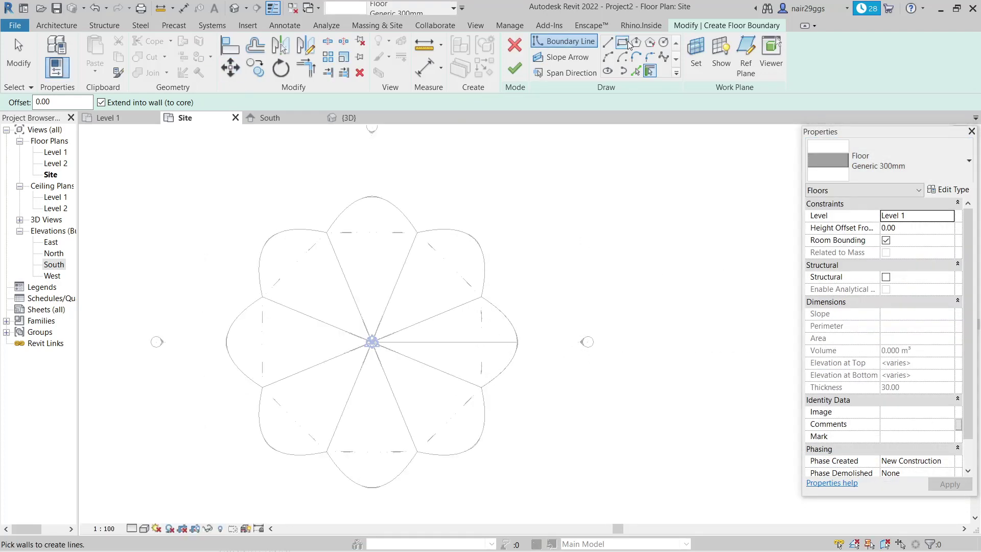
pyautogui.click(663, 43)
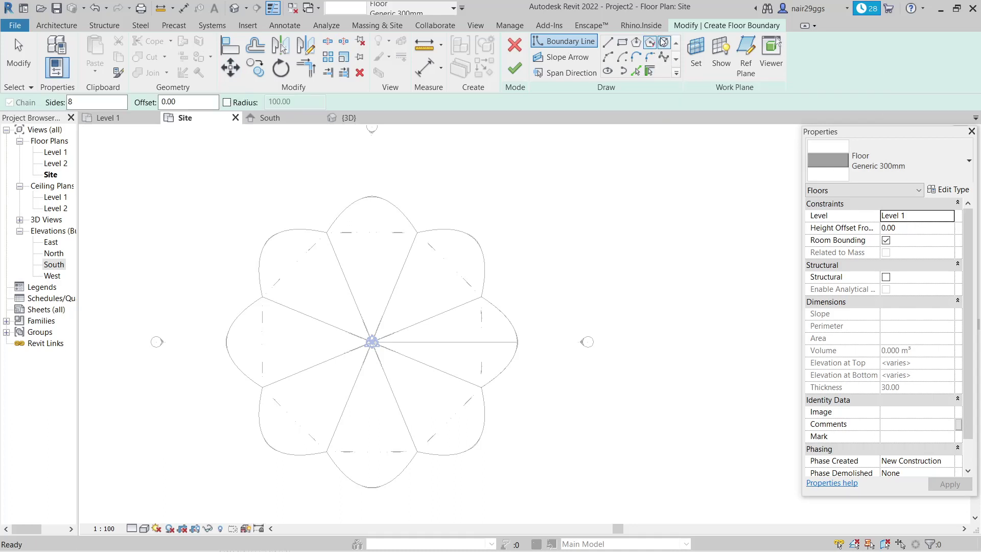
pyautogui.click(372, 342)
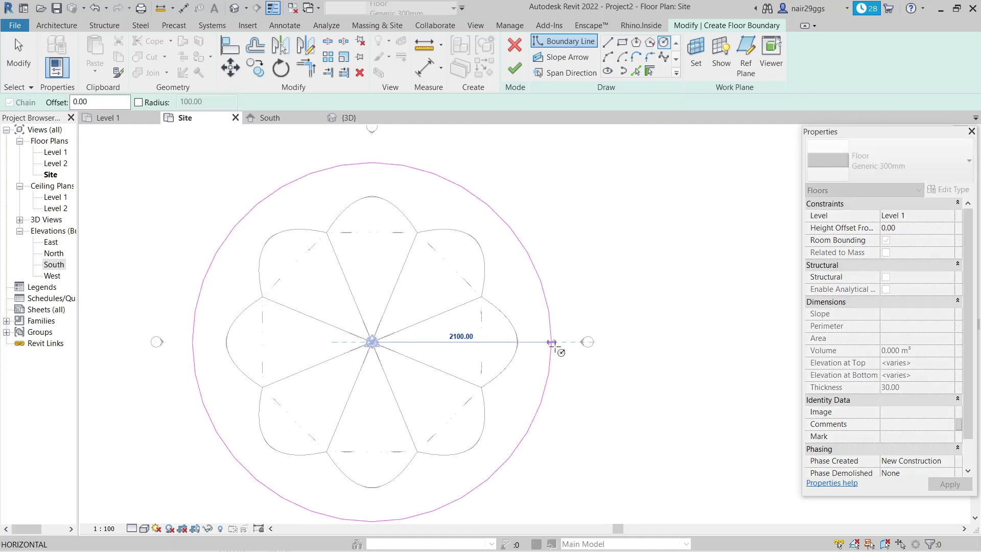
pyautogui.click(560, 342)
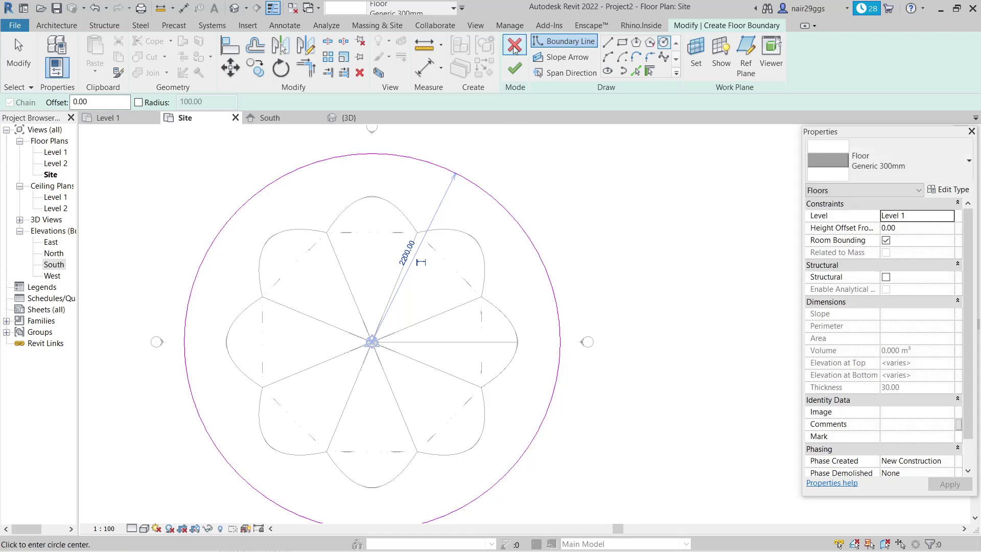
pyautogui.click(517, 72)
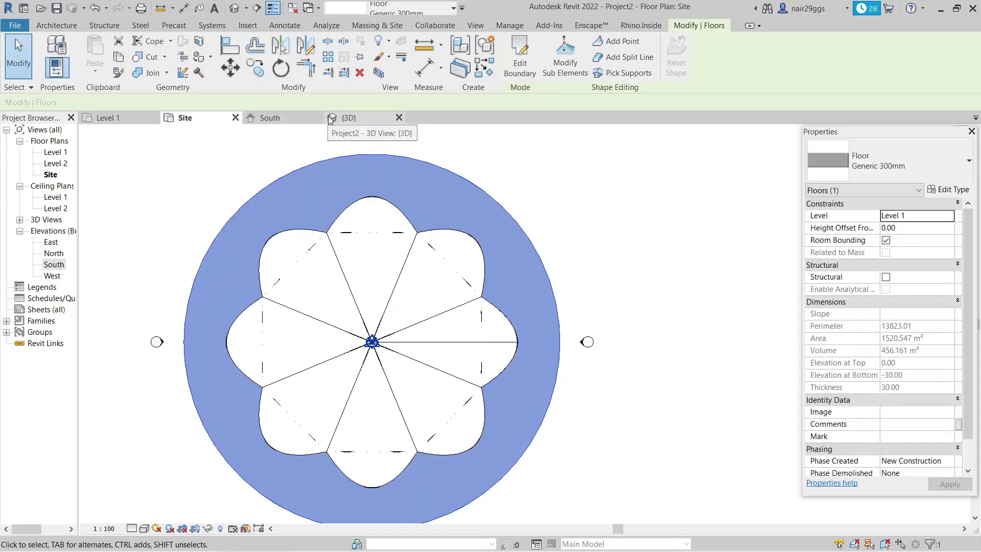
# Step: In the {3D} view, make the Generic 300mm floor's structure layer material Clad - White
pyautogui.click(349, 117)
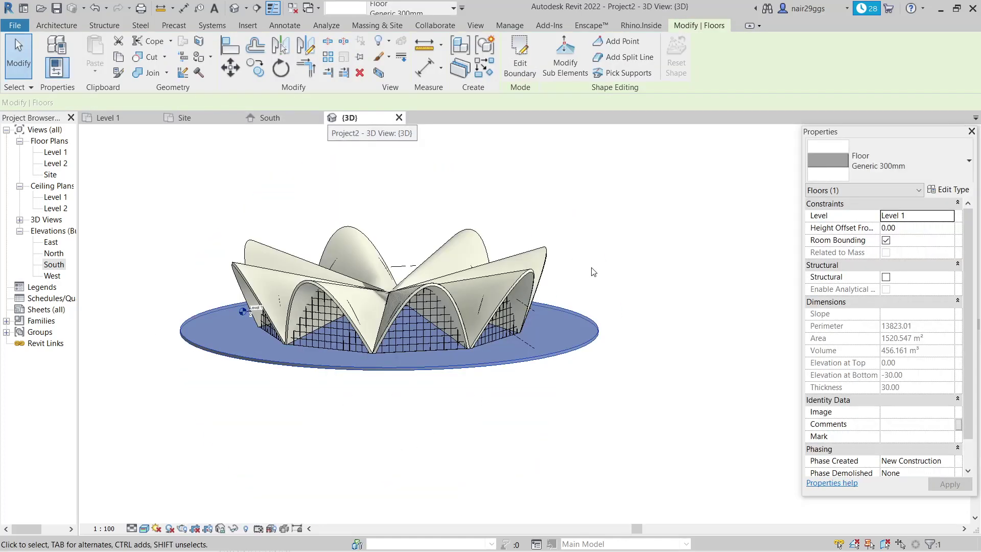
pyautogui.click(932, 190)
pyautogui.click(746, 233)
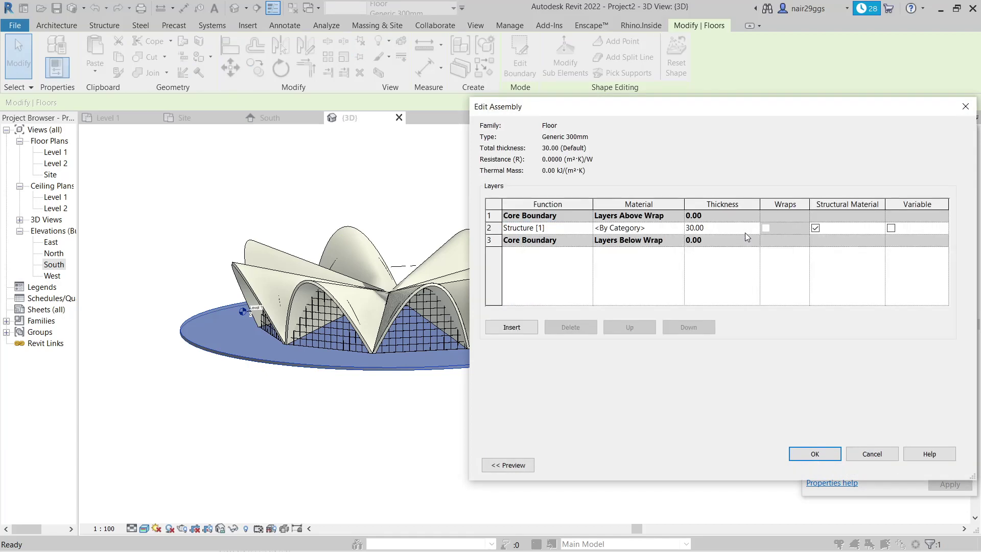
pyautogui.click(680, 227)
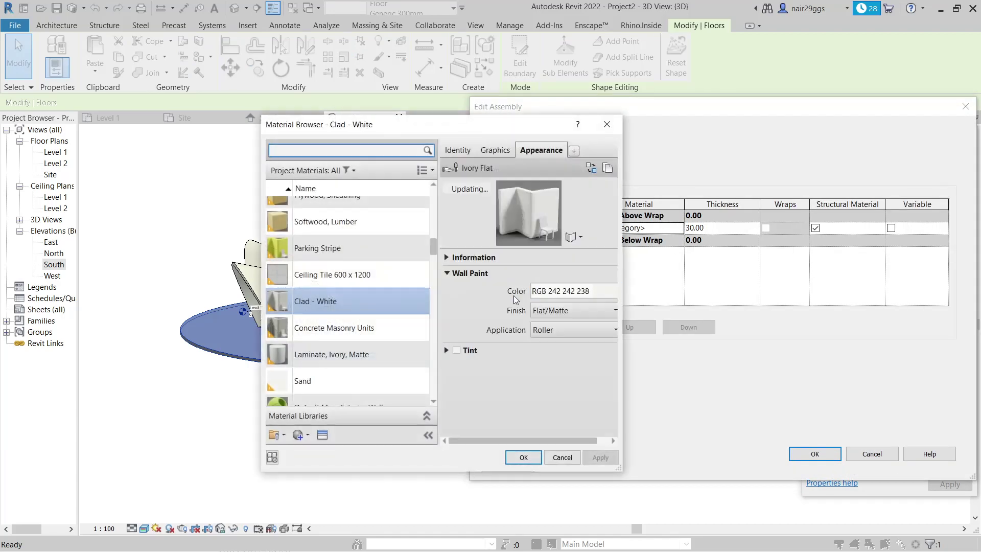
pyautogui.click(523, 458)
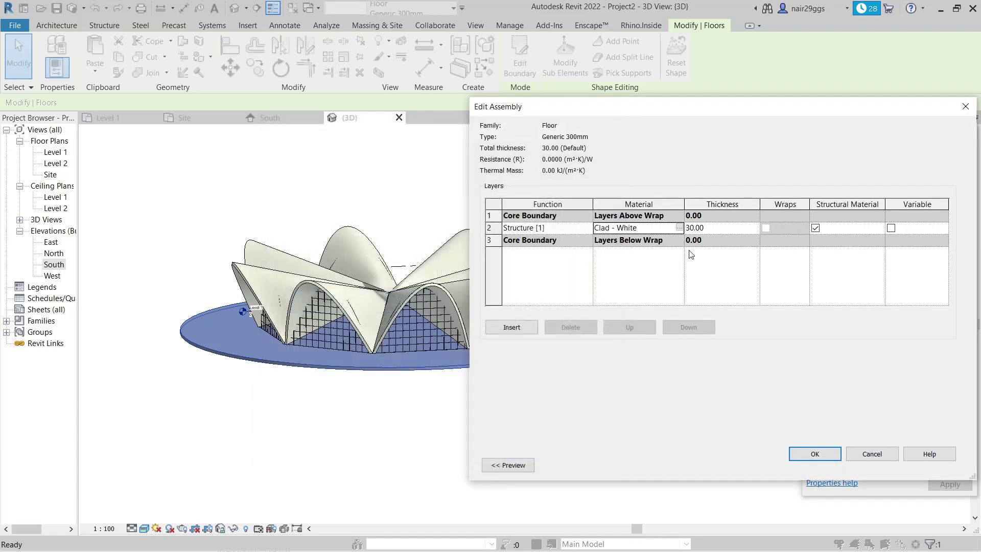
pyautogui.click(808, 453)
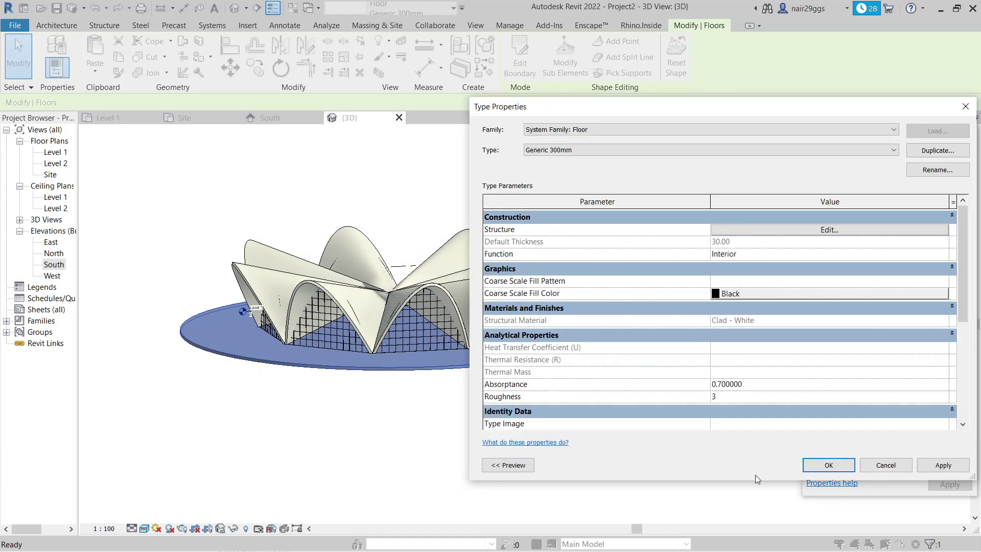
pyautogui.click(824, 471)
pyautogui.click(639, 446)
# Step: Switch the 3D view's visual style to Consistent Colors
pyautogui.keyDown('shift'); pyautogui.moveTo(490, 370); pyautogui.dragTo(564, 396, button='middle'); pyautogui.keyUp('shift')
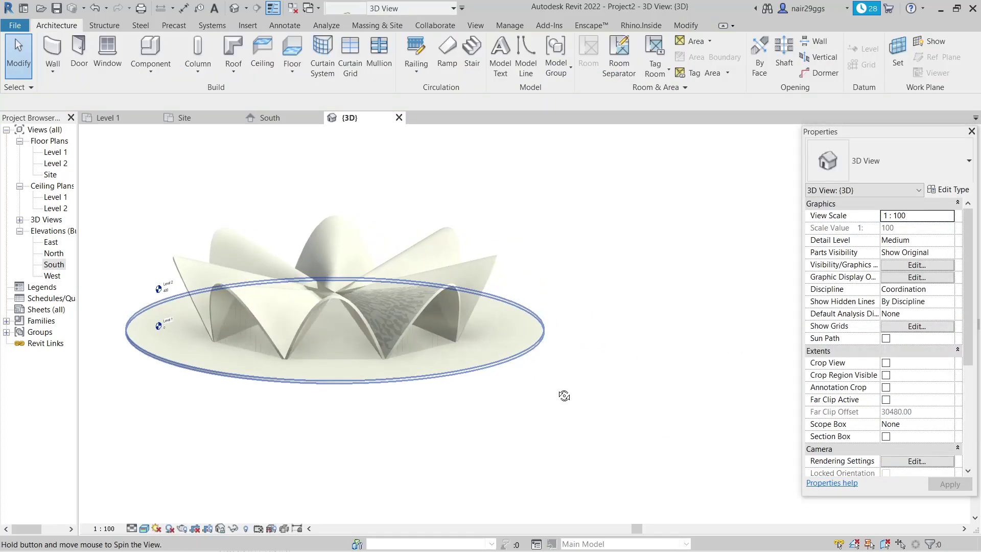
pyautogui.click(143, 528)
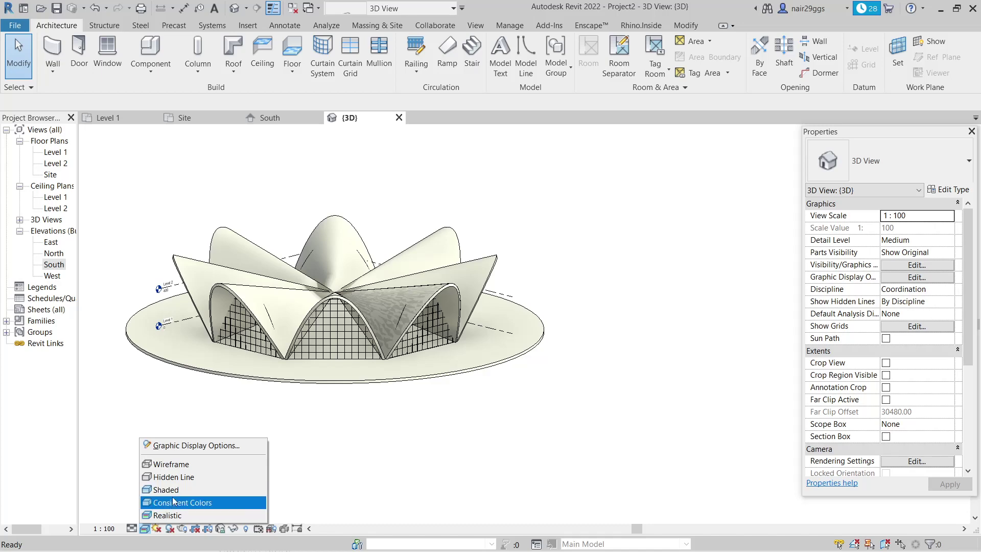
pyautogui.click(170, 503)
pyautogui.moveTo(407, 429)
pyautogui.keyDown('shift'); pyautogui.mouseDown(button='middle')
pyautogui.moveTo(462, 416)
pyautogui.moveTo(626, 337)
pyautogui.moveTo(536, 340)
pyautogui.moveTo(494, 362)
pyautogui.moveTo(392, 379)
pyautogui.moveTo(287, 363)
pyautogui.moveTo(376, 368)
pyautogui.moveTo(513, 401)
pyautogui.moveTo(571, 446)
pyautogui.moveTo(432, 219)
pyautogui.mouseUp(button='middle'); pyautogui.keyUp('shift')
# Step: Hide the level markers in this 3D view by category
pyautogui.click(377, 25)
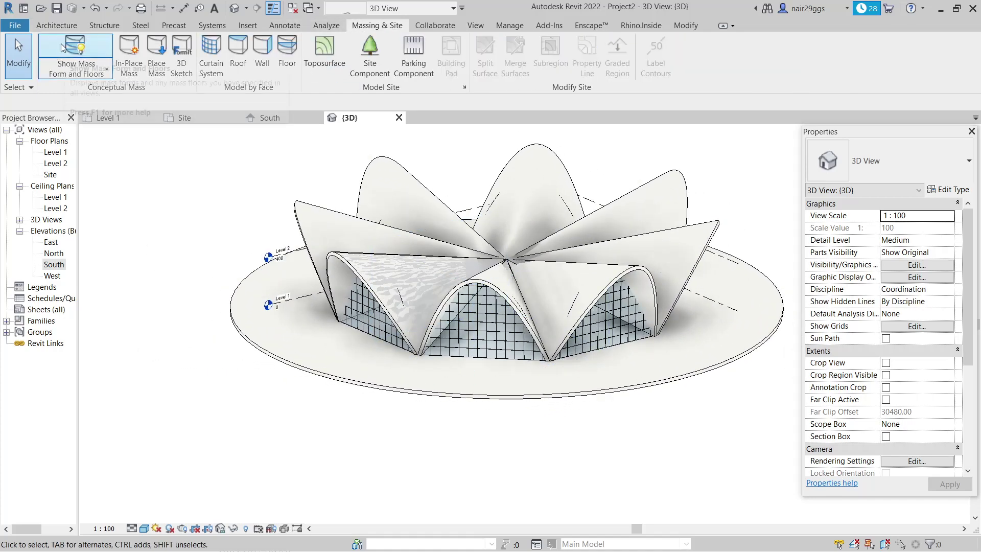
pyautogui.moveTo(278, 408)
pyautogui.keyDown('shift'); pyautogui.mouseDown(button='middle')
pyautogui.moveTo(422, 422)
pyautogui.moveTo(506, 392)
pyautogui.moveTo(559, 400)
pyautogui.moveTo(547, 368)
pyautogui.moveTo(230, 284)
pyautogui.mouseUp(button='middle'); pyautogui.keyUp('shift')
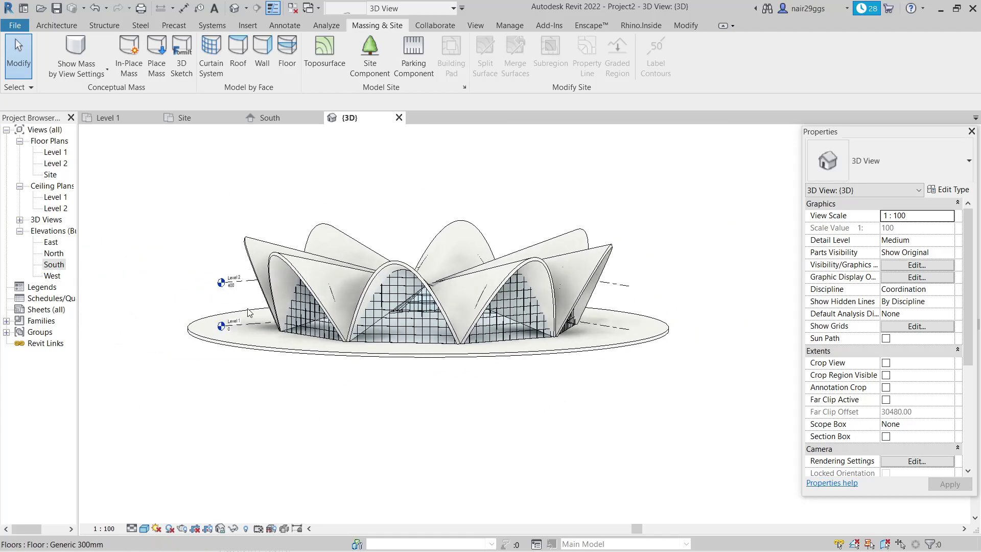
pyautogui.click(233, 288)
pyautogui.rightClick(233, 287)
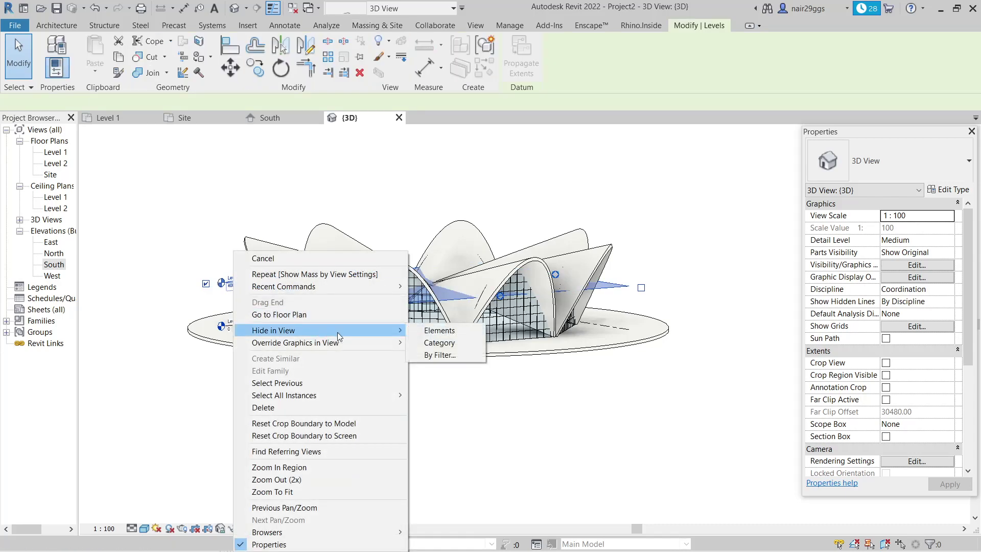
pyautogui.click(435, 342)
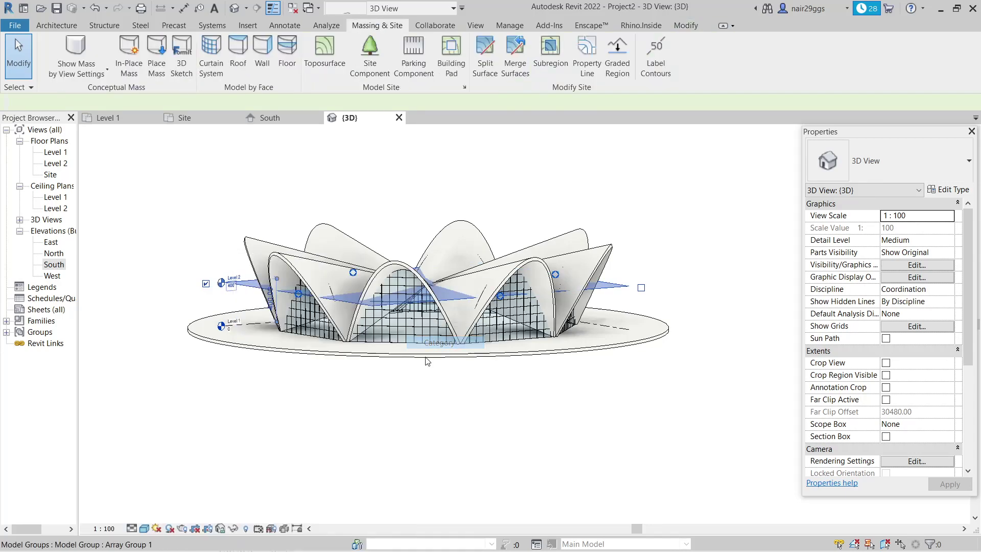